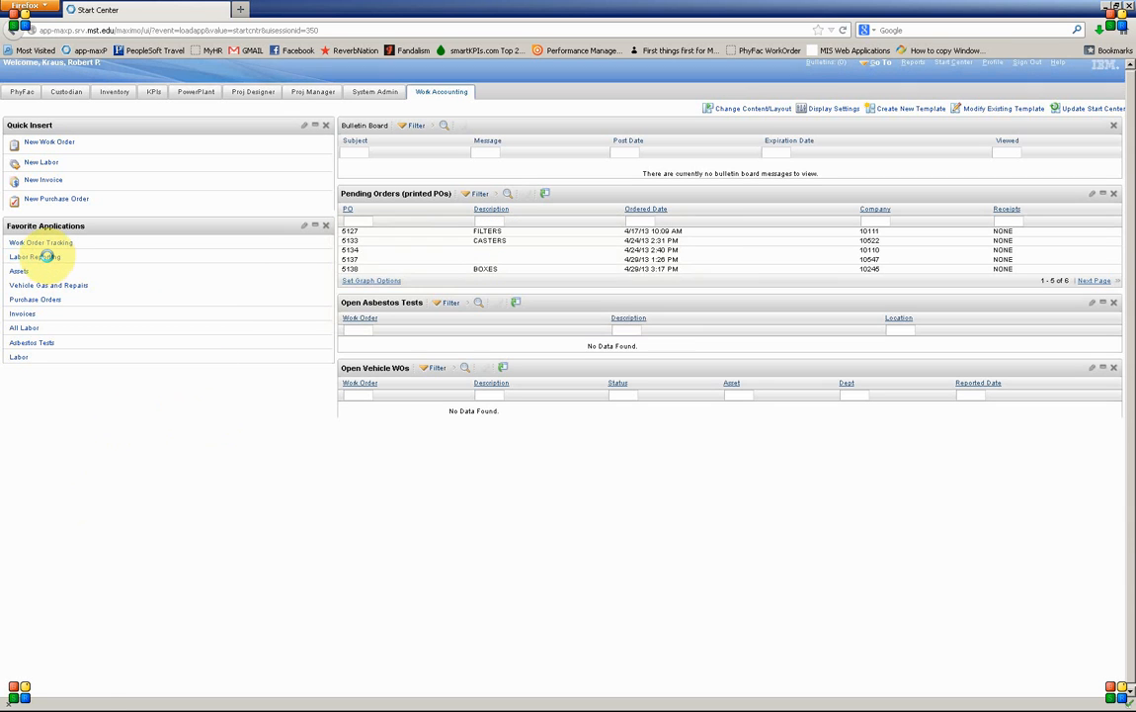
Open the Labor Reporting application and review the current query's Where Clause, leaving it unmodified
left_click(47, 256)
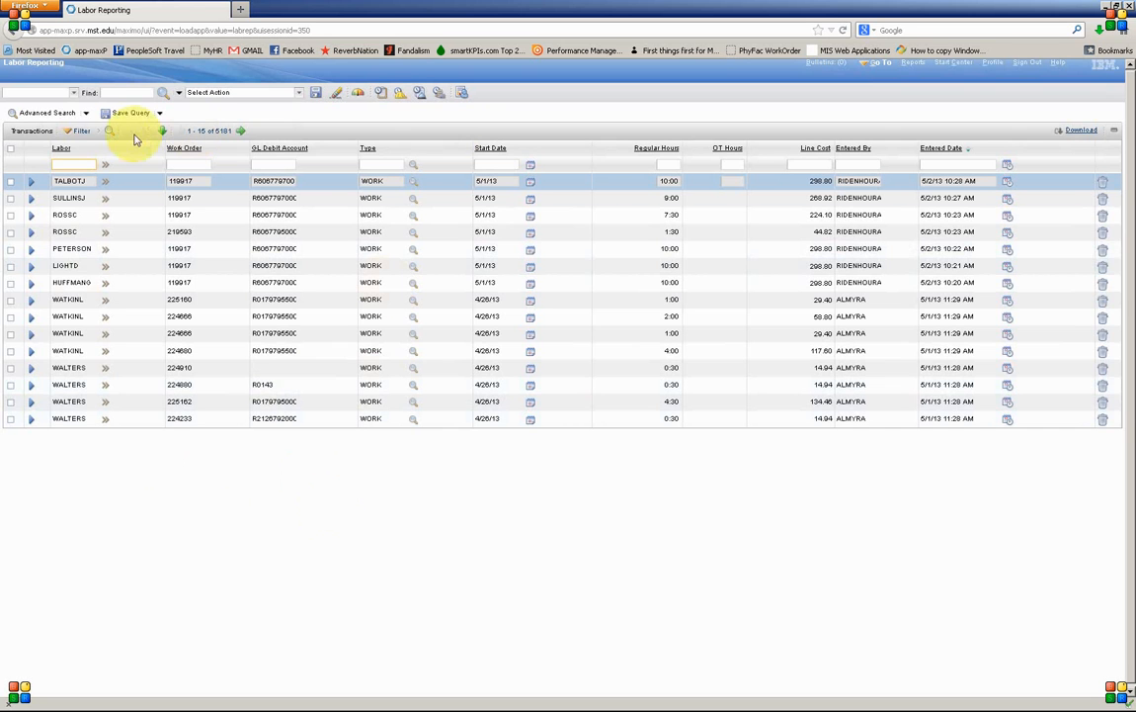
left_click(87, 112)
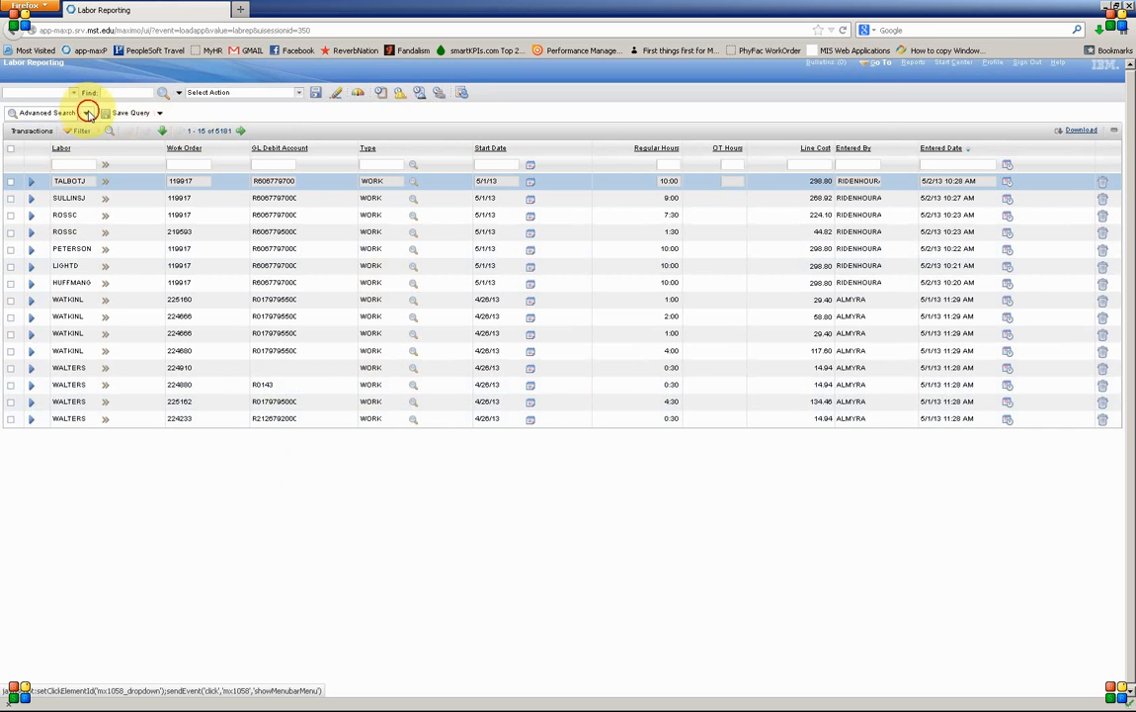
left_click(50, 142)
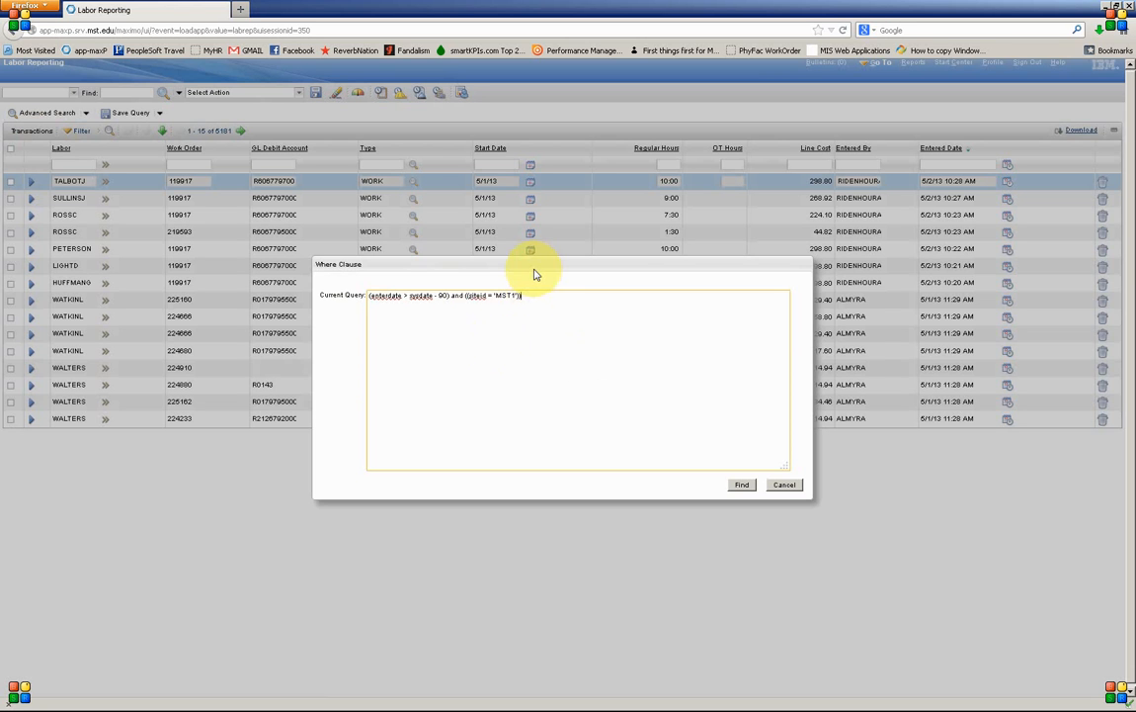
left_click_drag(534, 268, 532, 295)
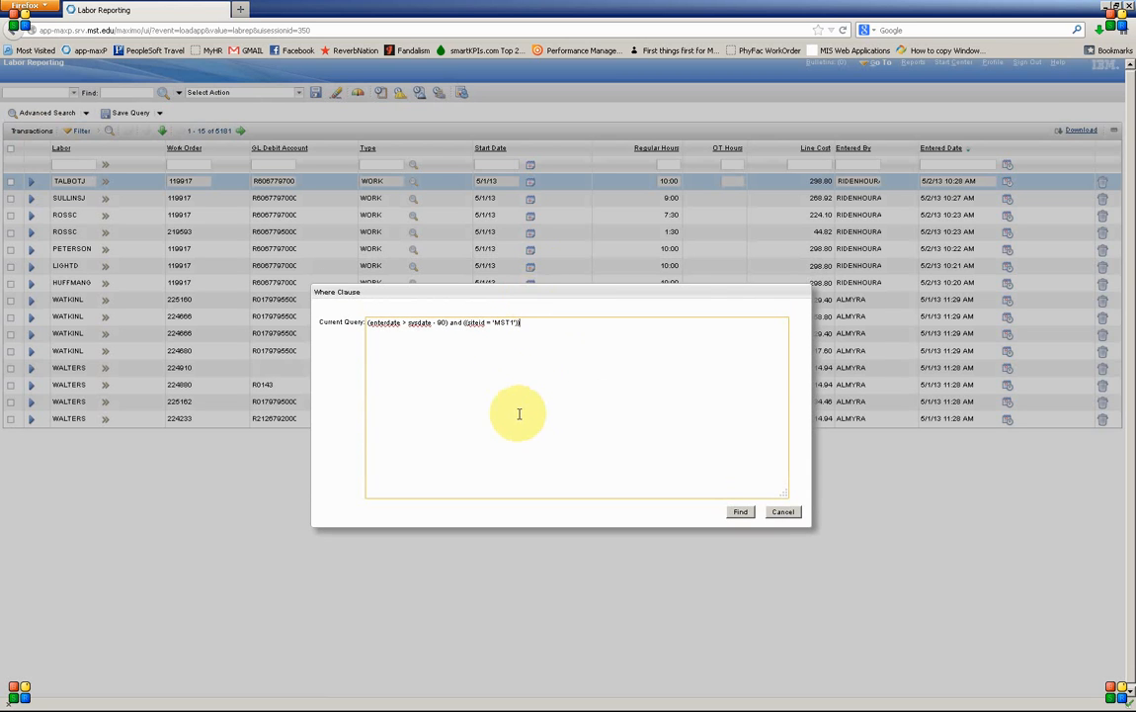
left_click(746, 515)
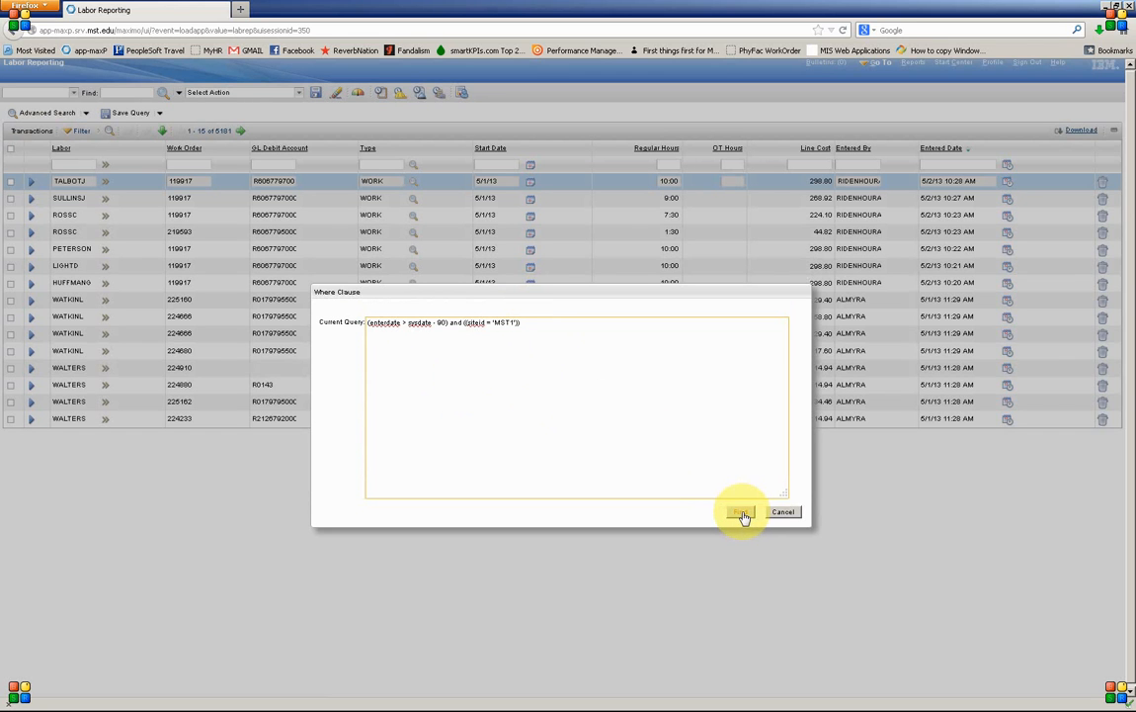
left_click(783, 512)
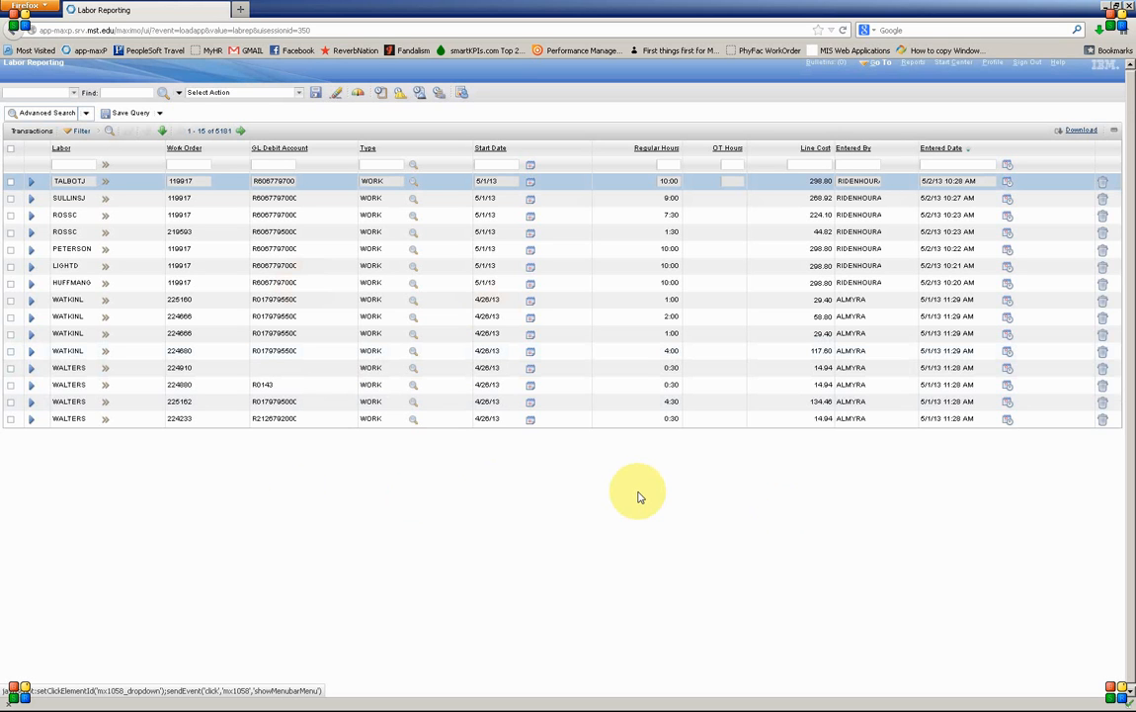
Search the labor transactions by Start Date from 4/1/13 to 5/1/13 using the additional search fields
left_click(55, 112)
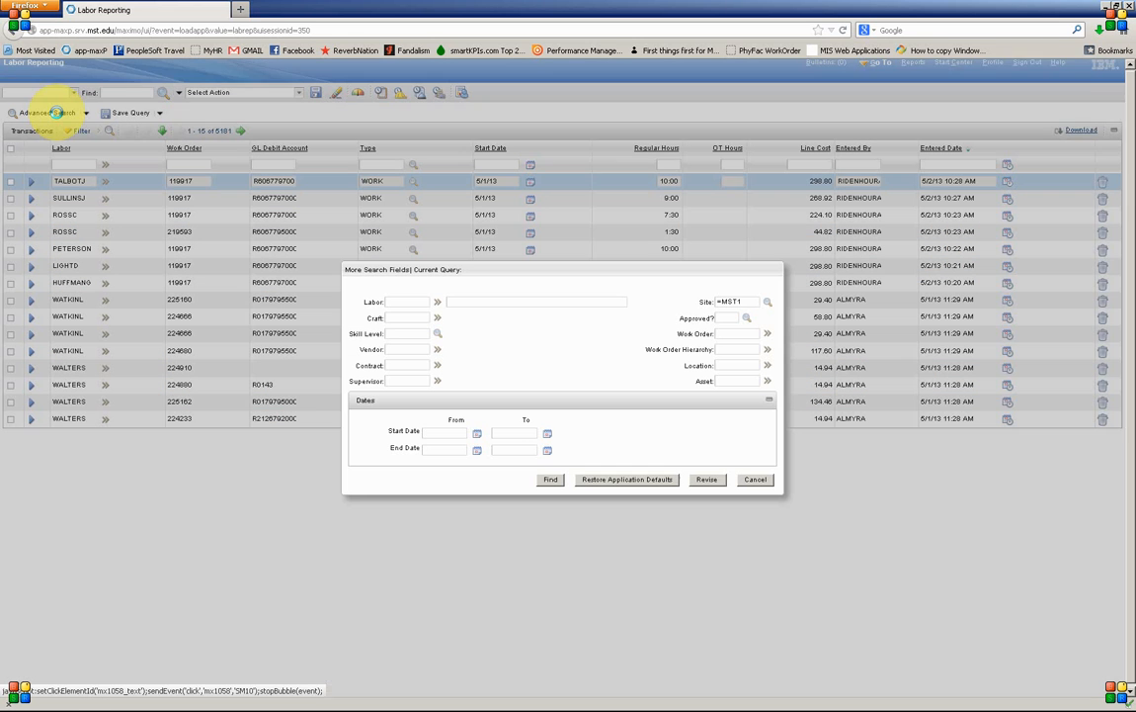
left_click(436, 432)
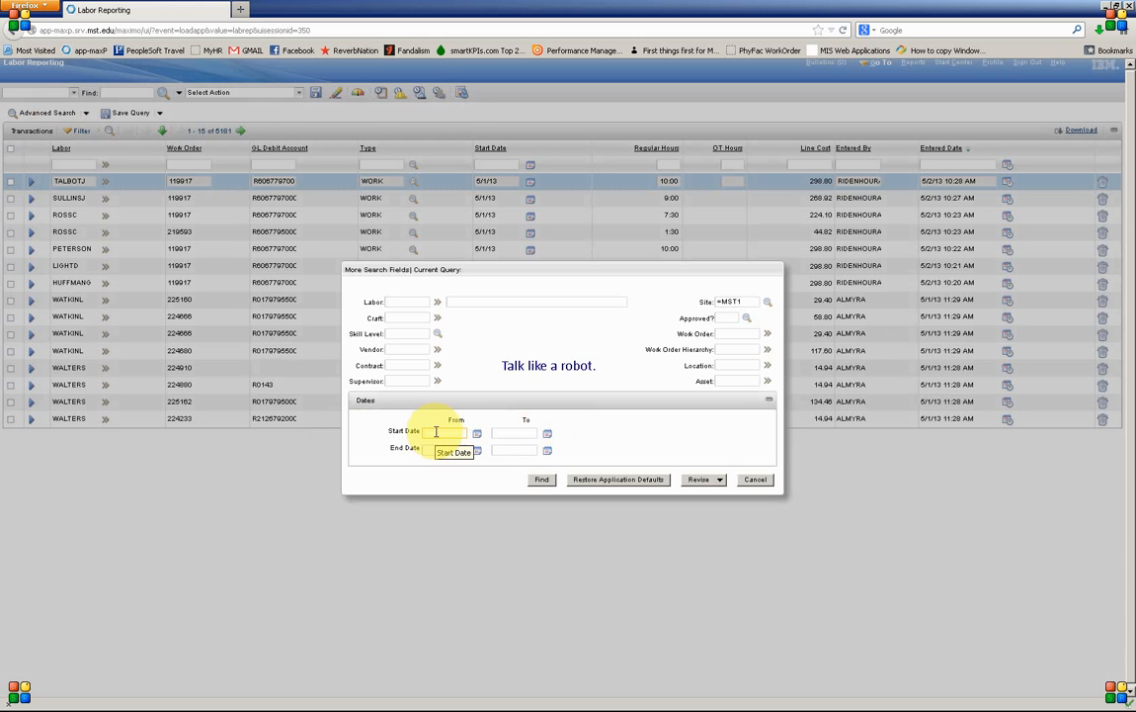
type("4/1/13")
left_click(515, 432)
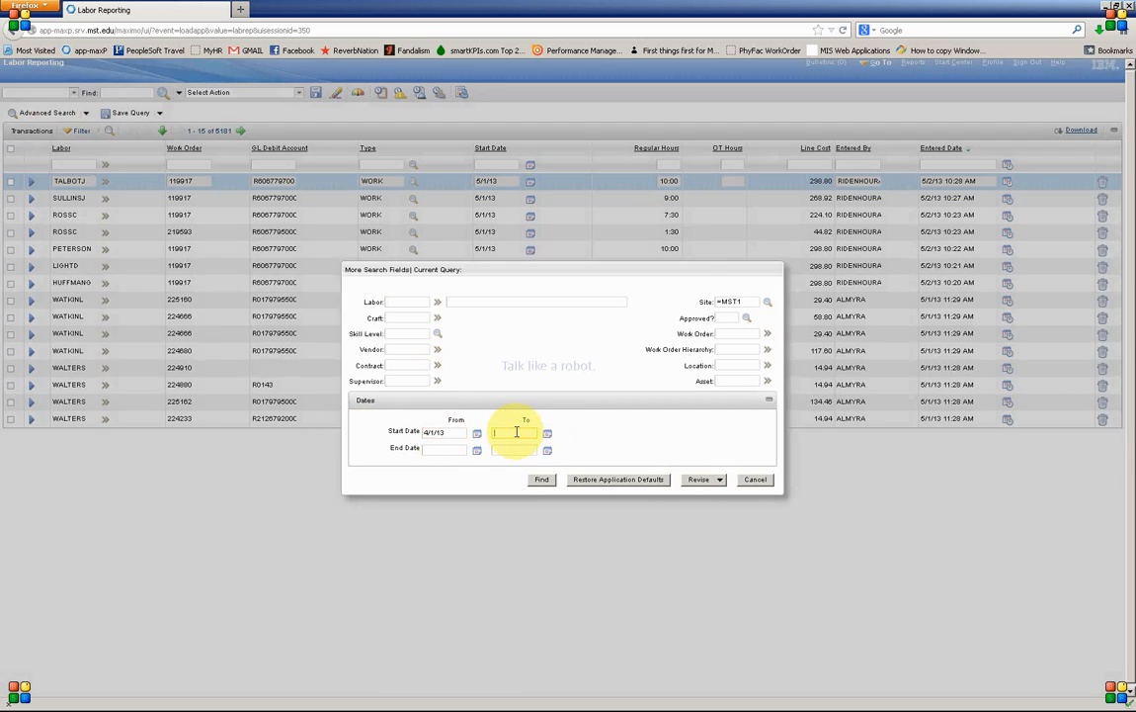
type("5/1/13")
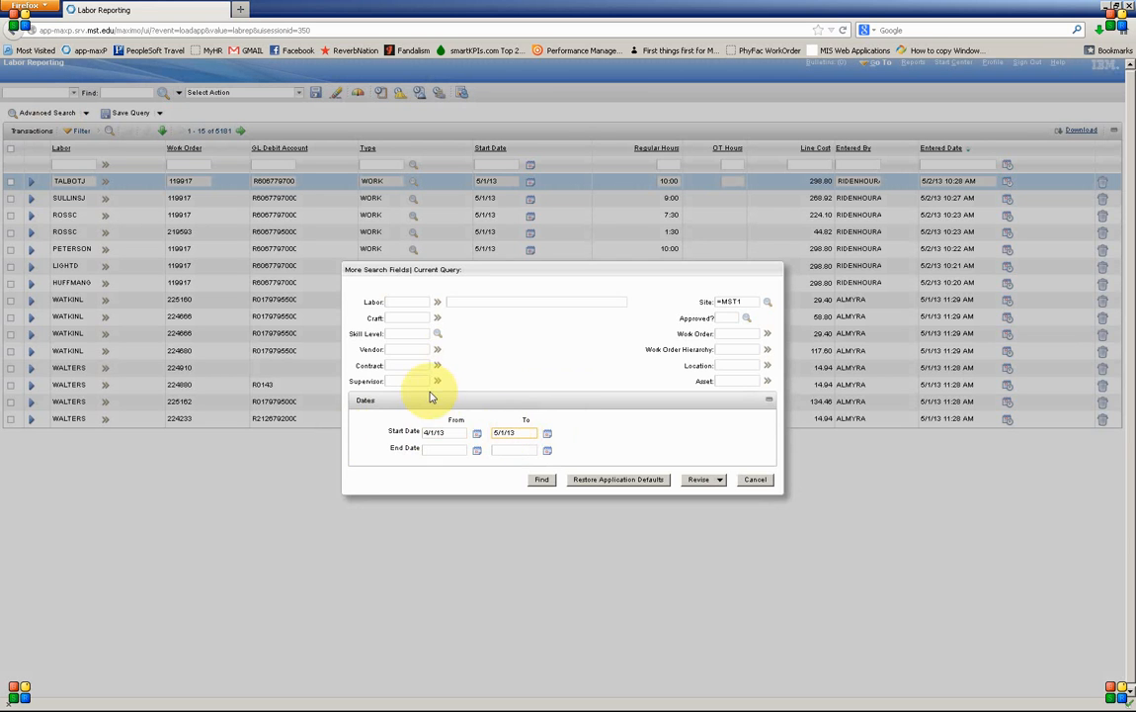
left_click(542, 479)
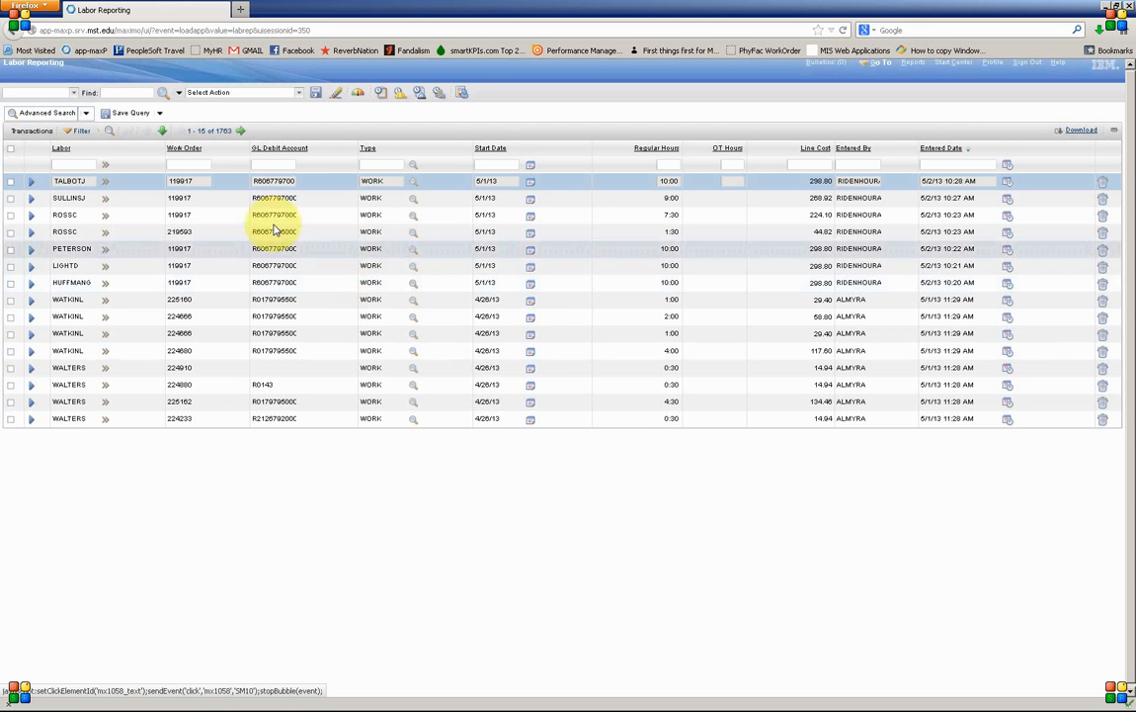
Remove the condition "(enterdate > sysdate - 90) and" from the query's Where Clause and run the search
left_click(88, 115)
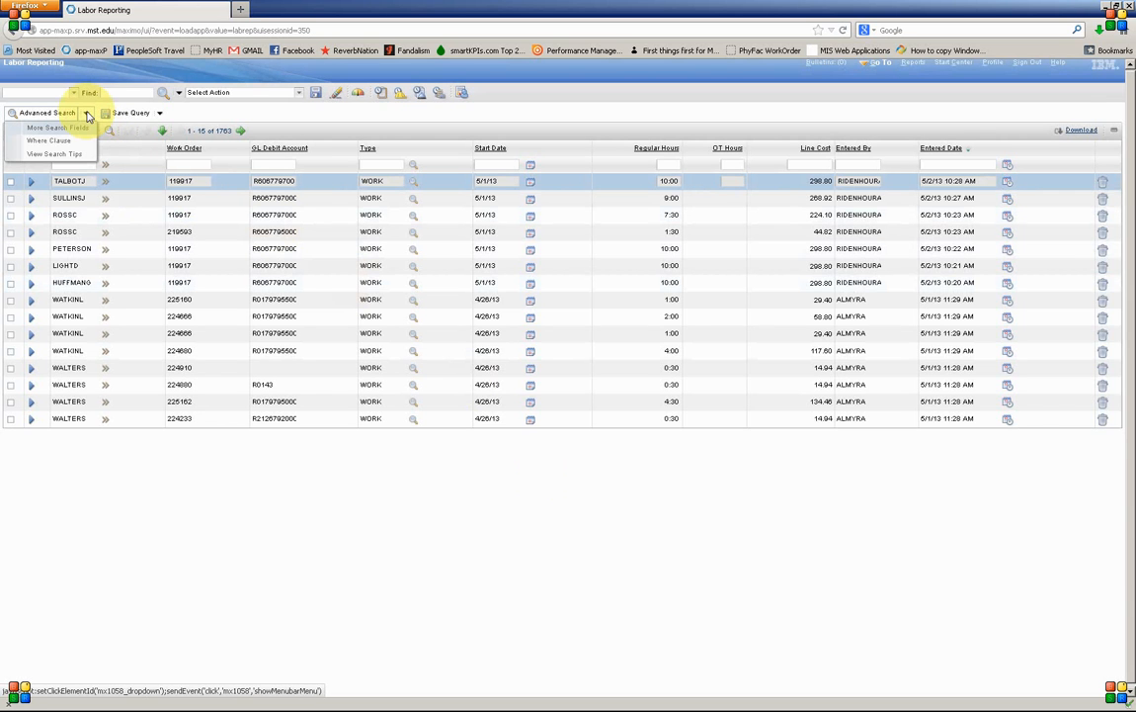
left_click(51, 141)
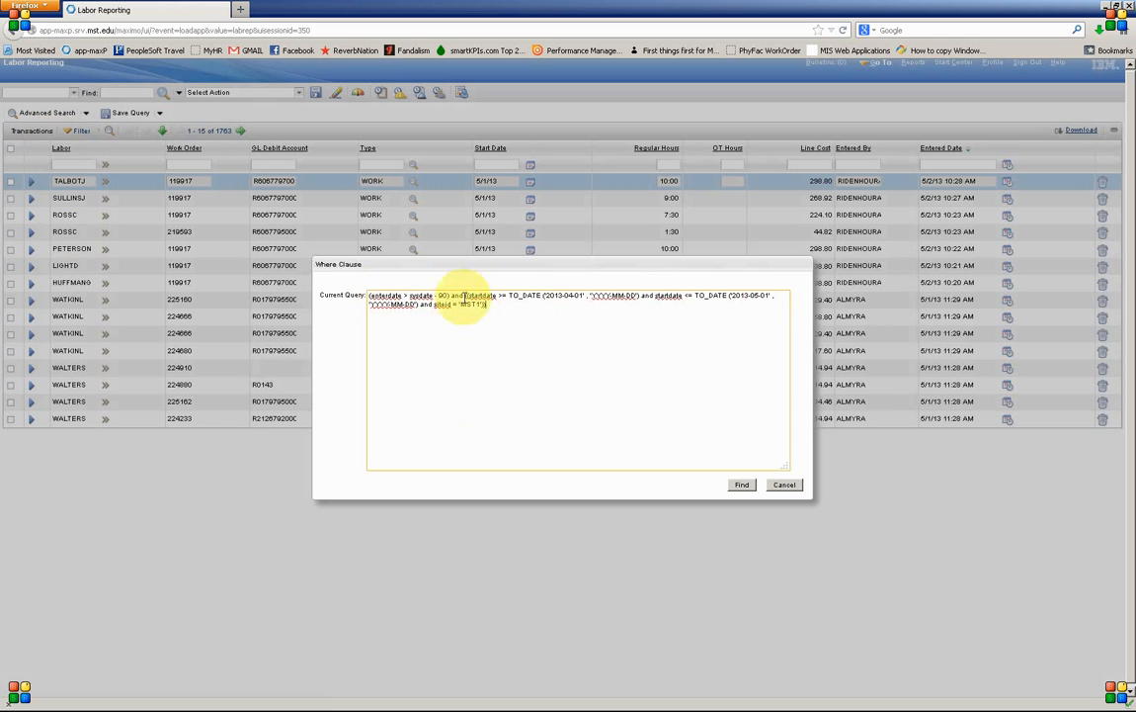
left_click_drag(464, 295, 368, 294)
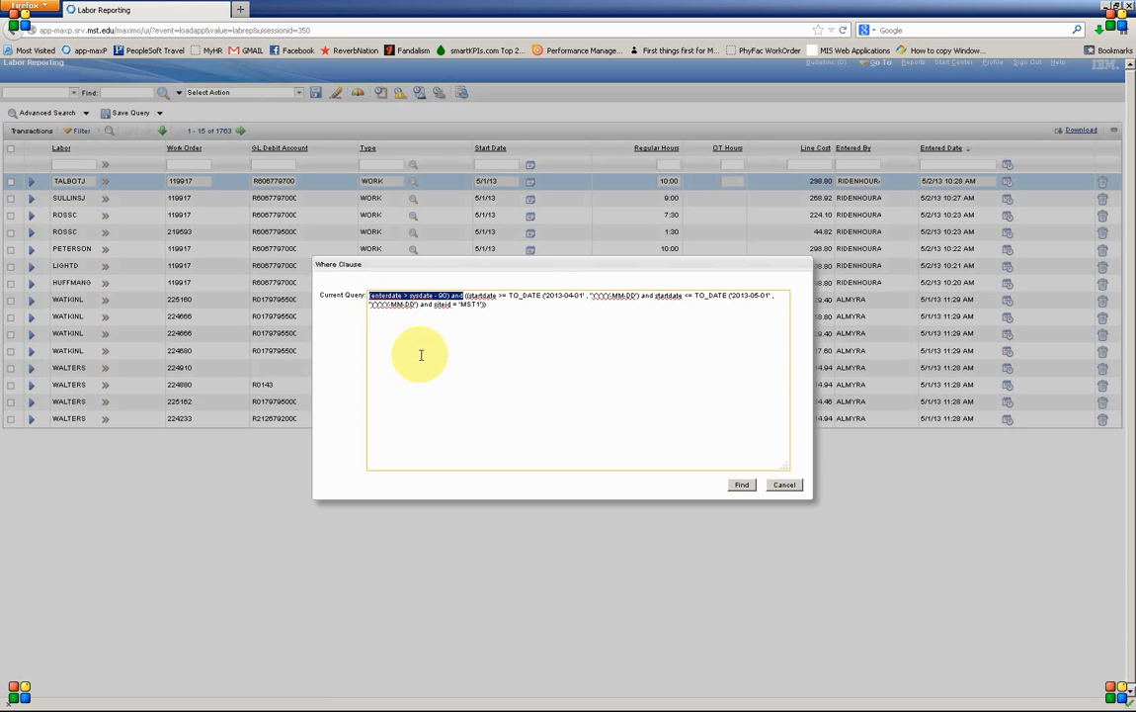
key("Delete")
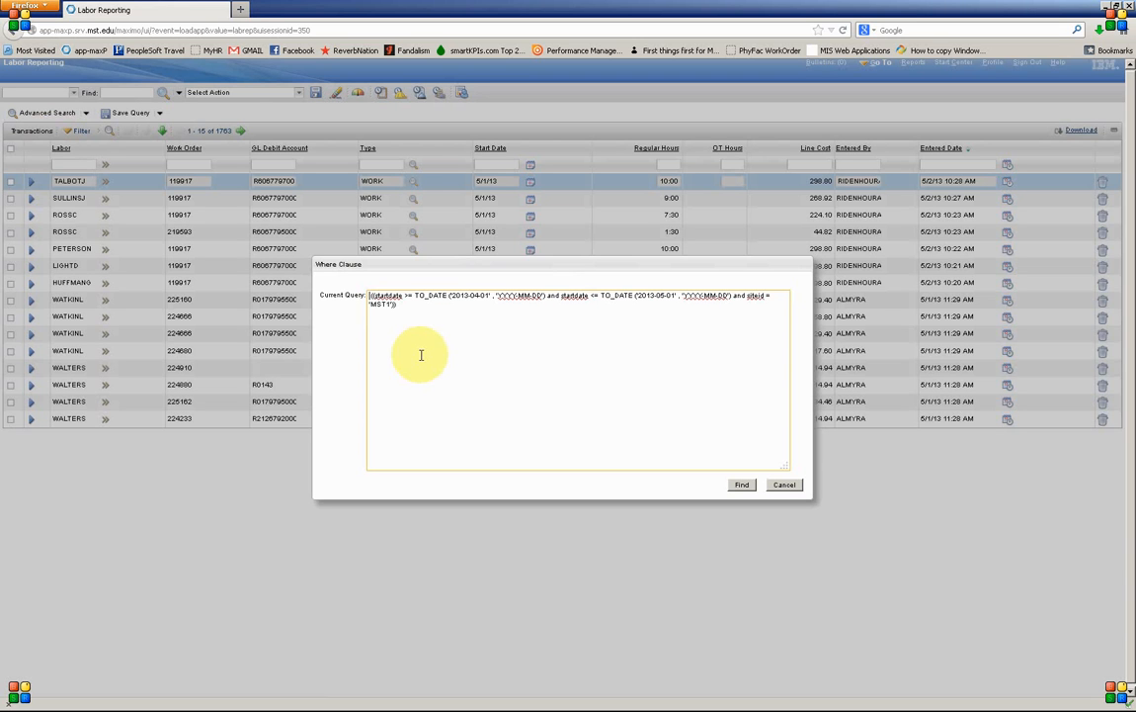
key("Delete")
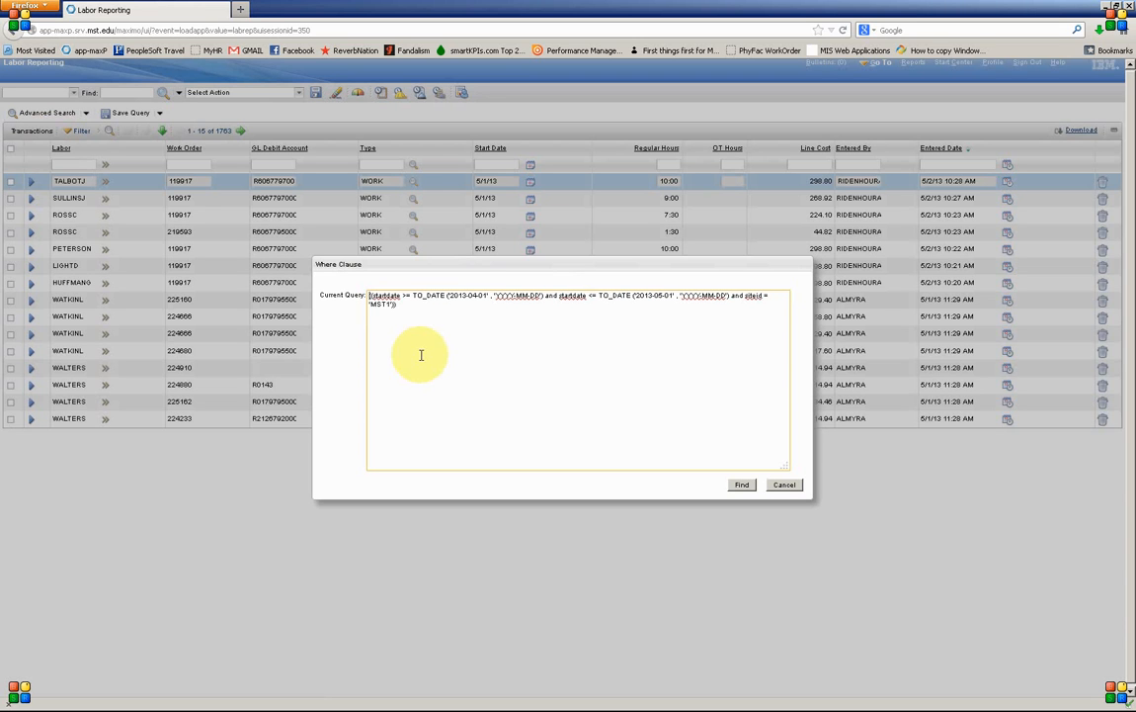
left_click(743, 485)
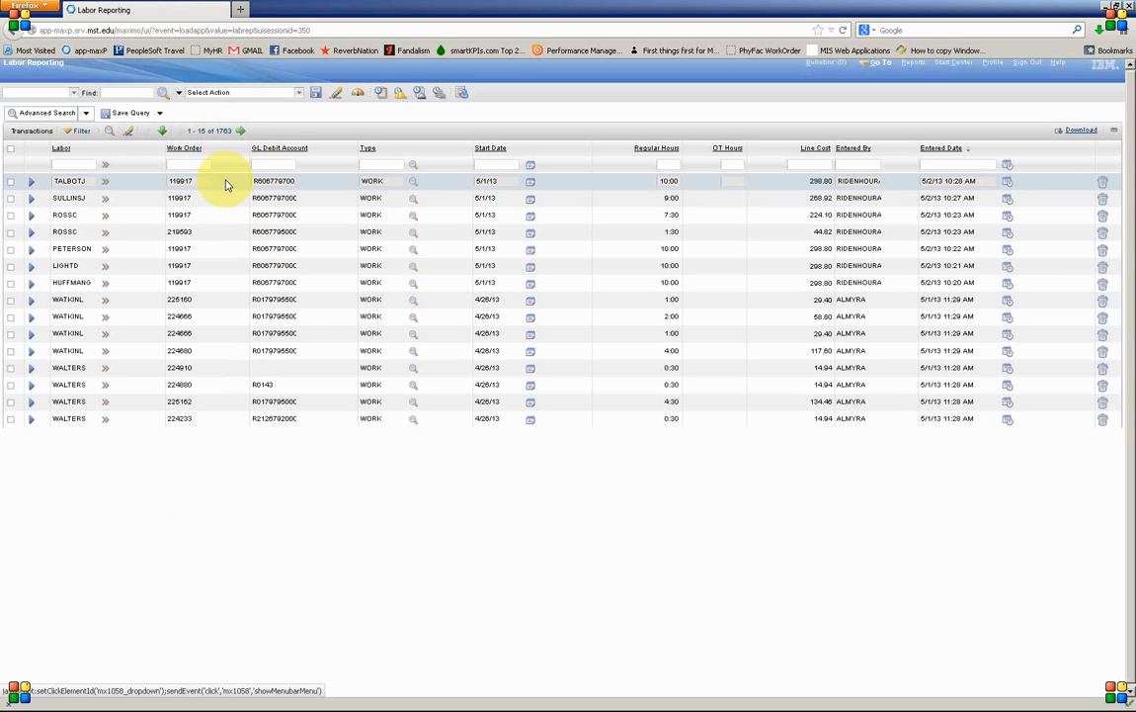
Start a query based report from the filtered transactions and bring up the field selection for Labor Reporting Detail
left_click(461, 93)
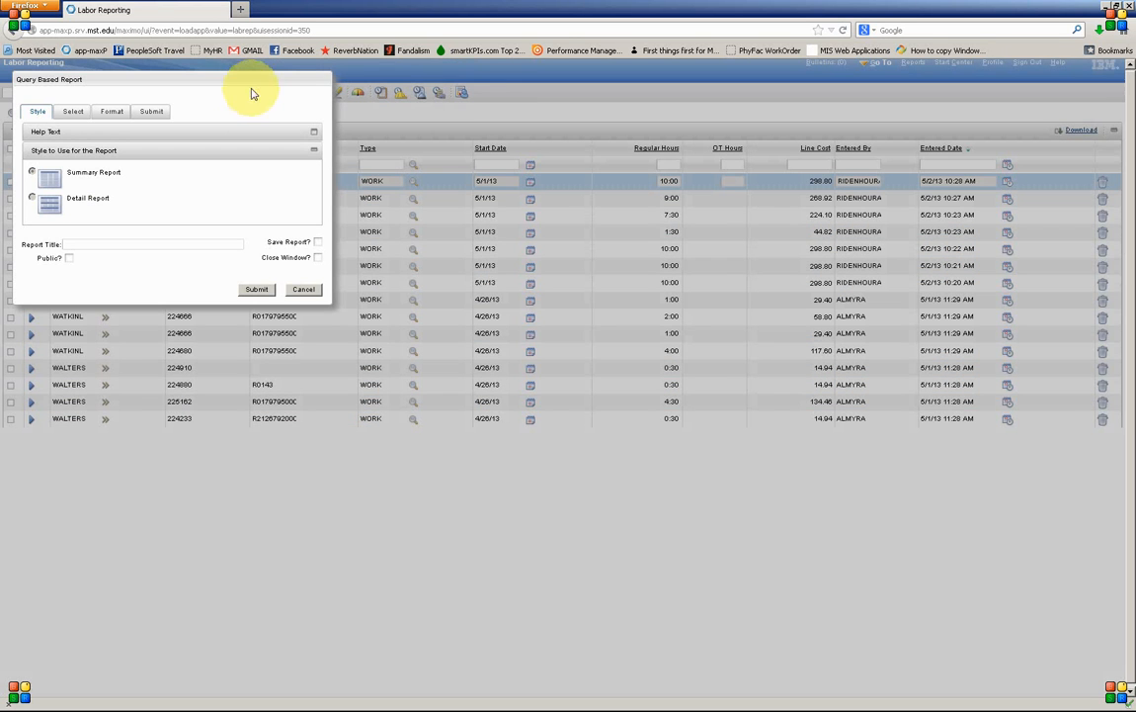
left_click_drag(236, 78, 504, 230)
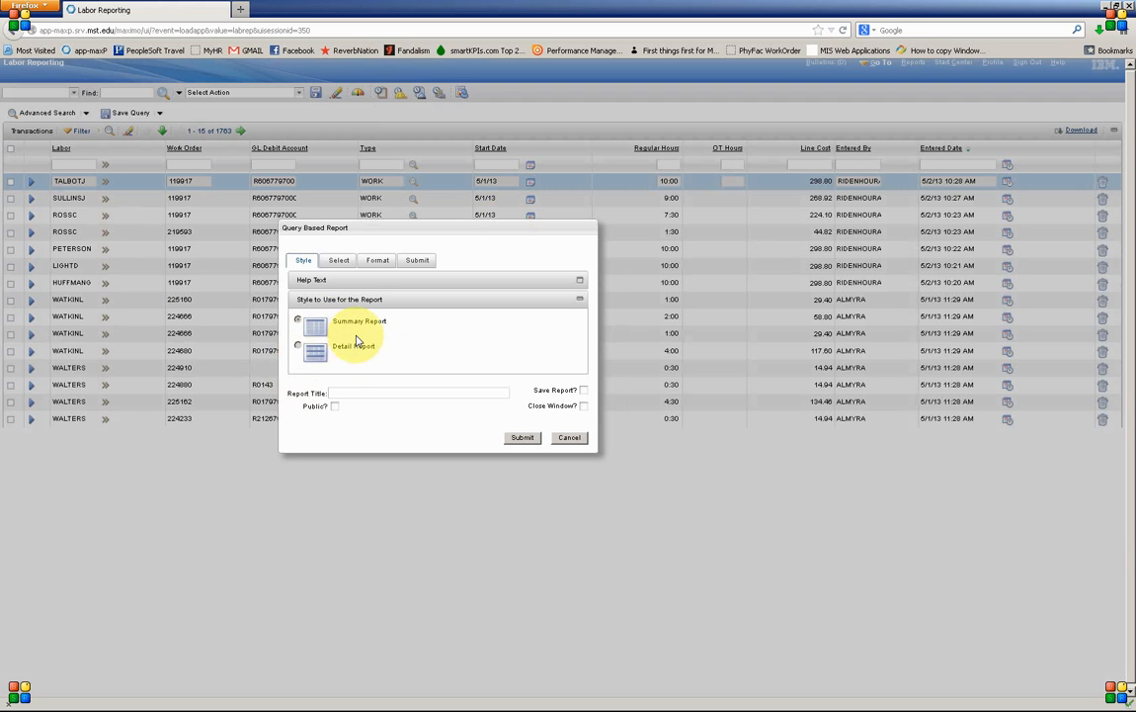
left_click(339, 262)
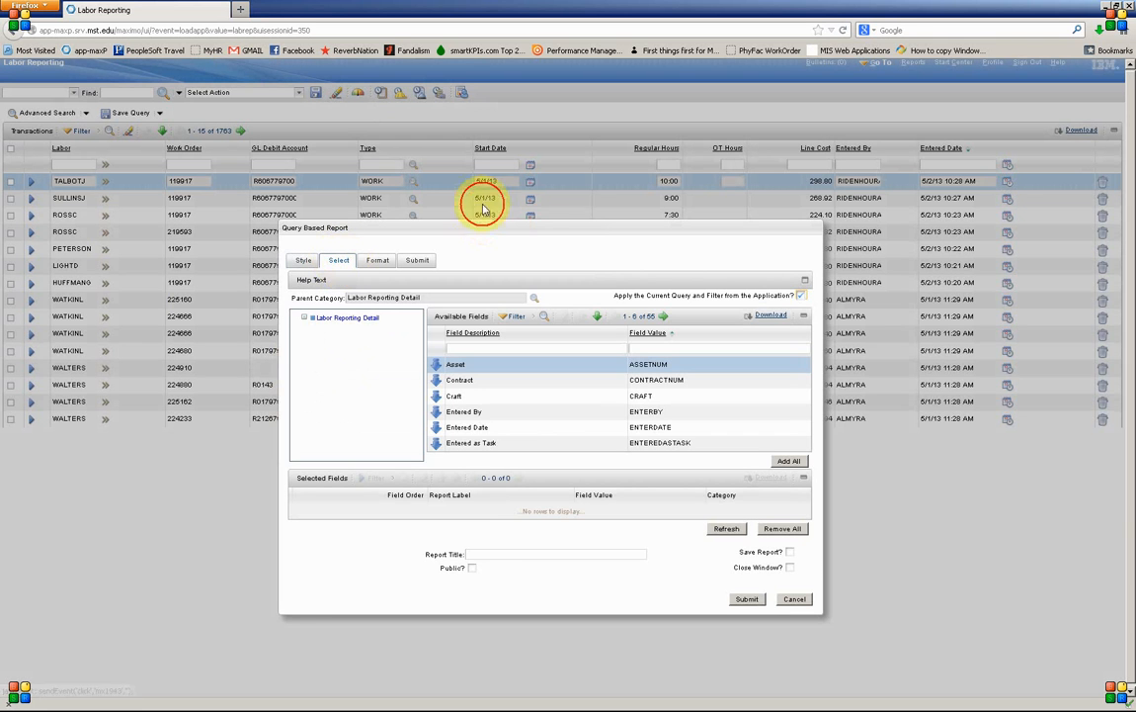
left_click_drag(485, 230, 489, 145)
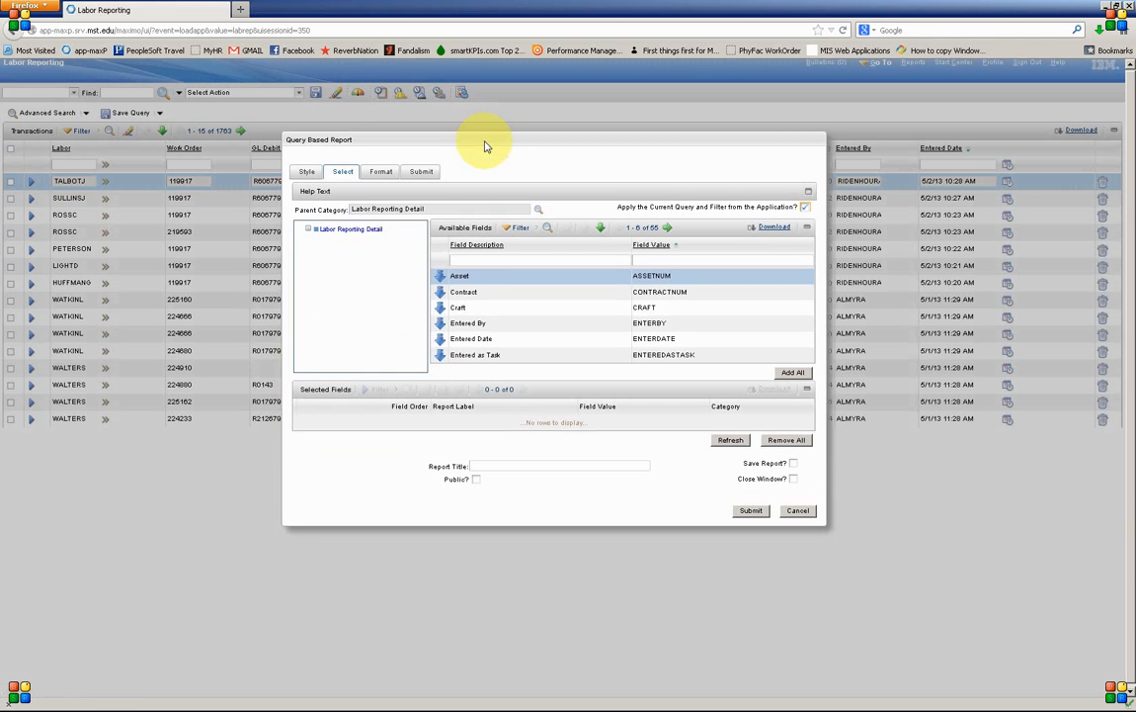
left_click(346, 235)
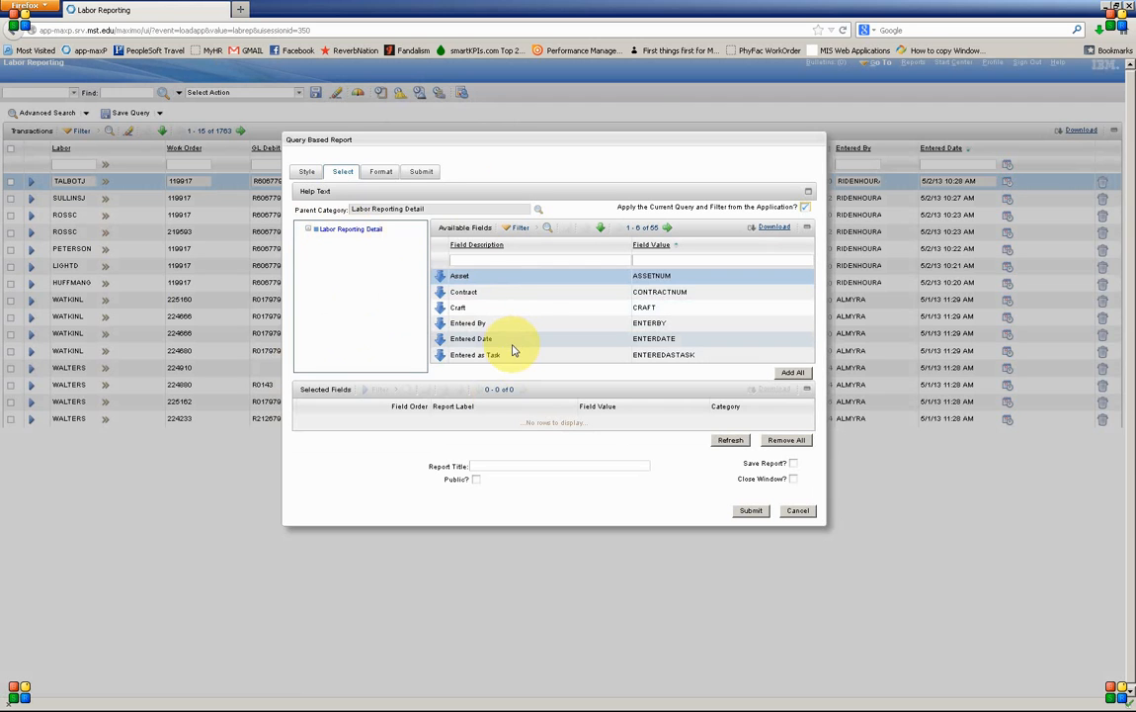
Filter the available field values by "labor" and add the Labor field (LABORCODE) to the report
left_click(649, 259)
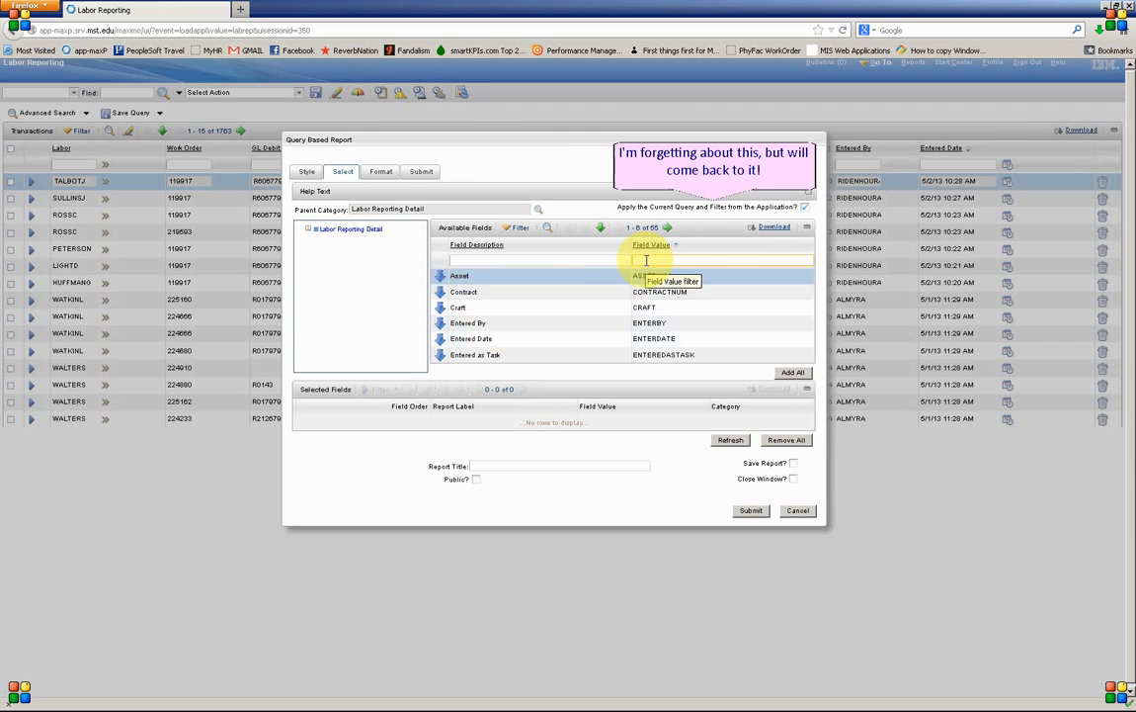
type("lab")
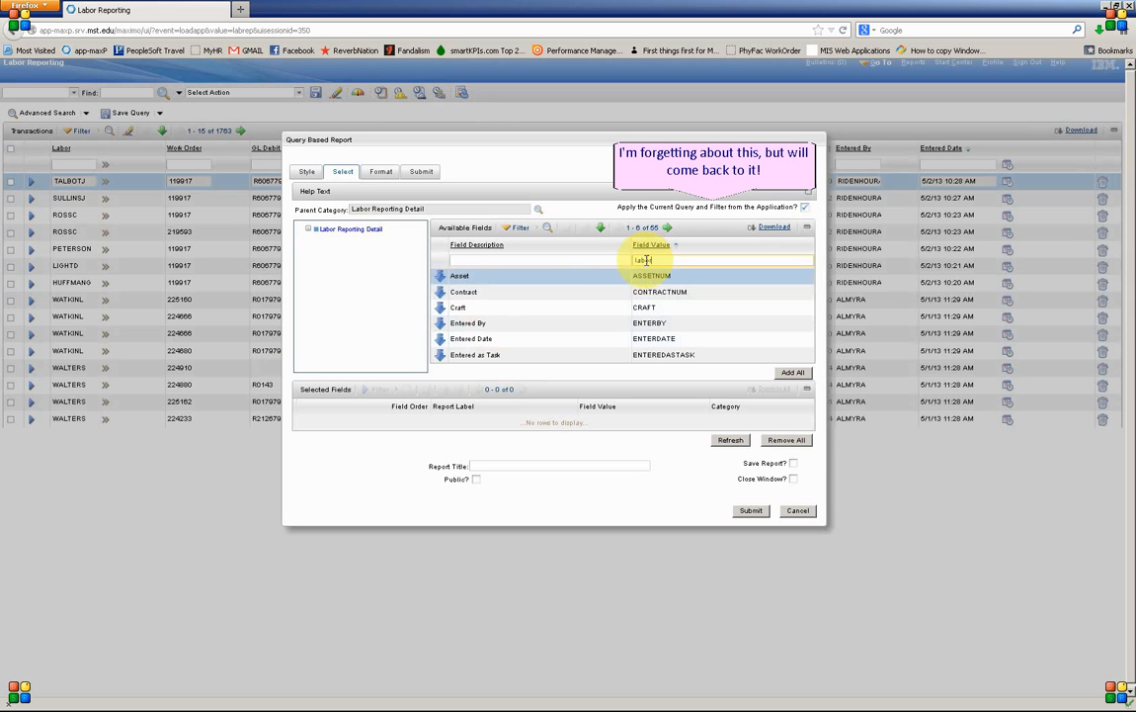
type("or")
key("Return")
left_click(437, 275)
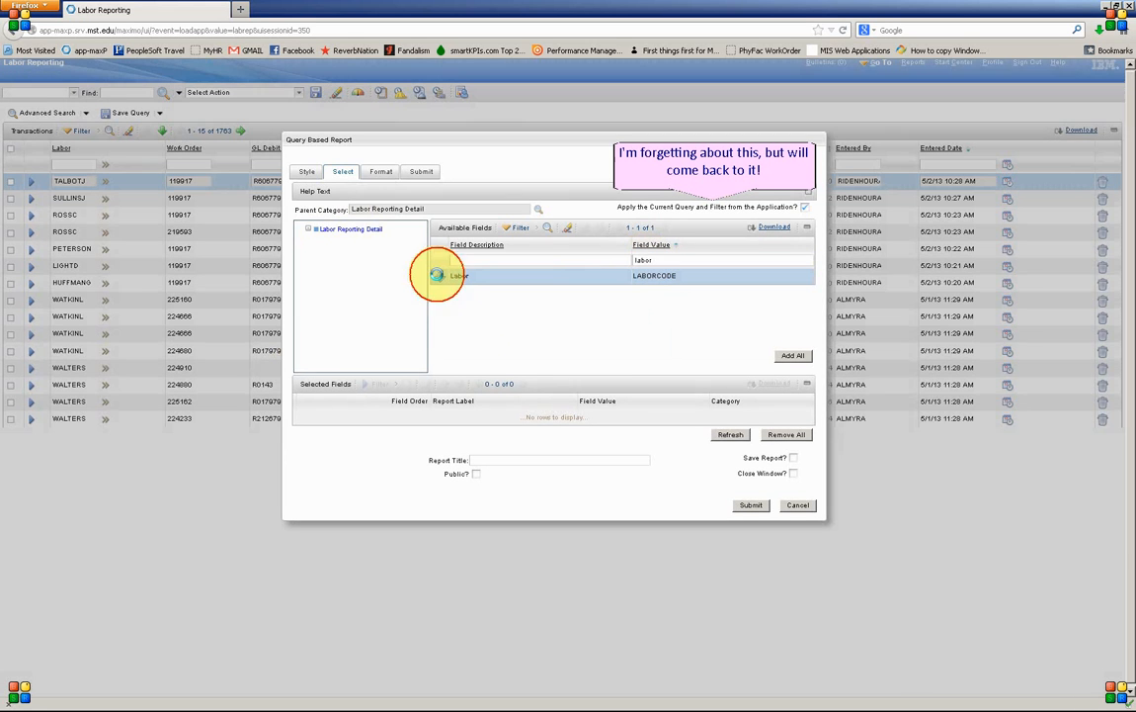
Filter the available field values by "refwo" and add the Activity field (REFWO) to the report
left_click_drag(479, 141, 464, 246)
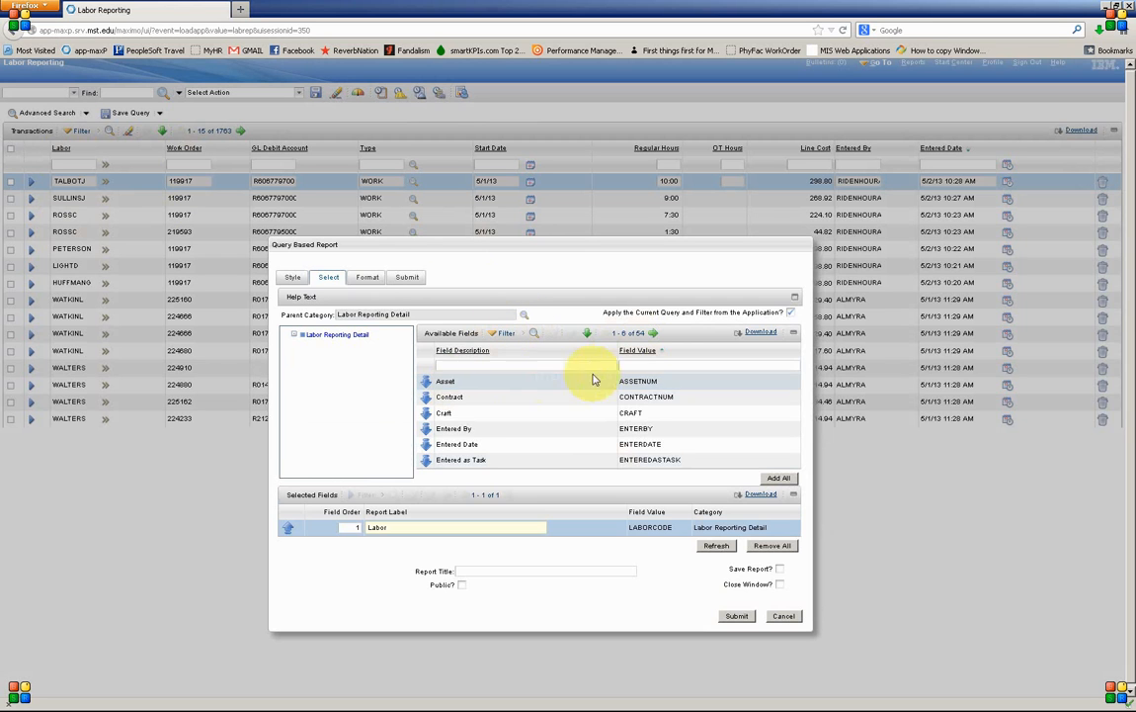
left_click(631, 365)
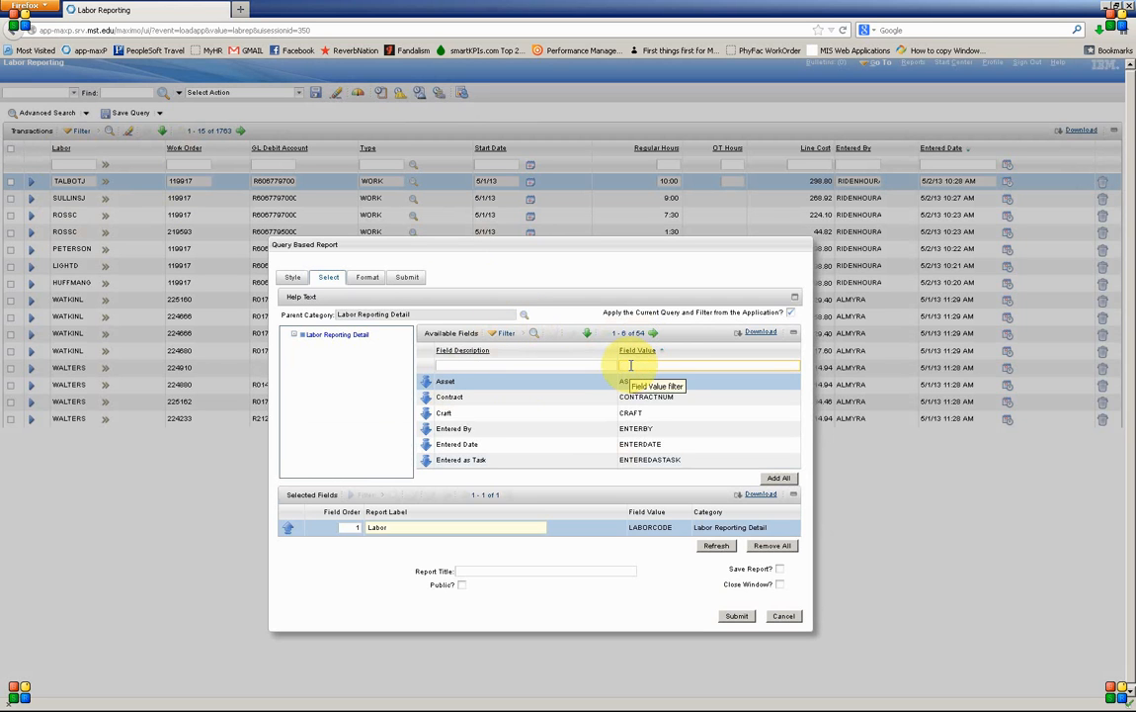
type("aefw")
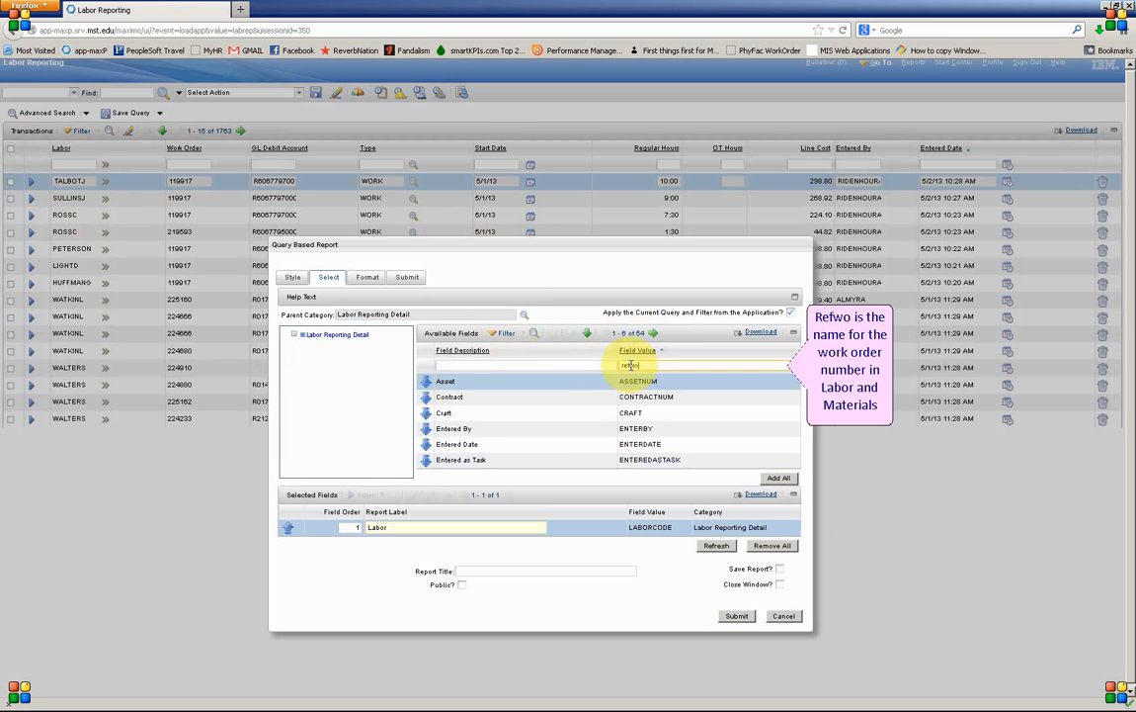
type("o")
key("Return")
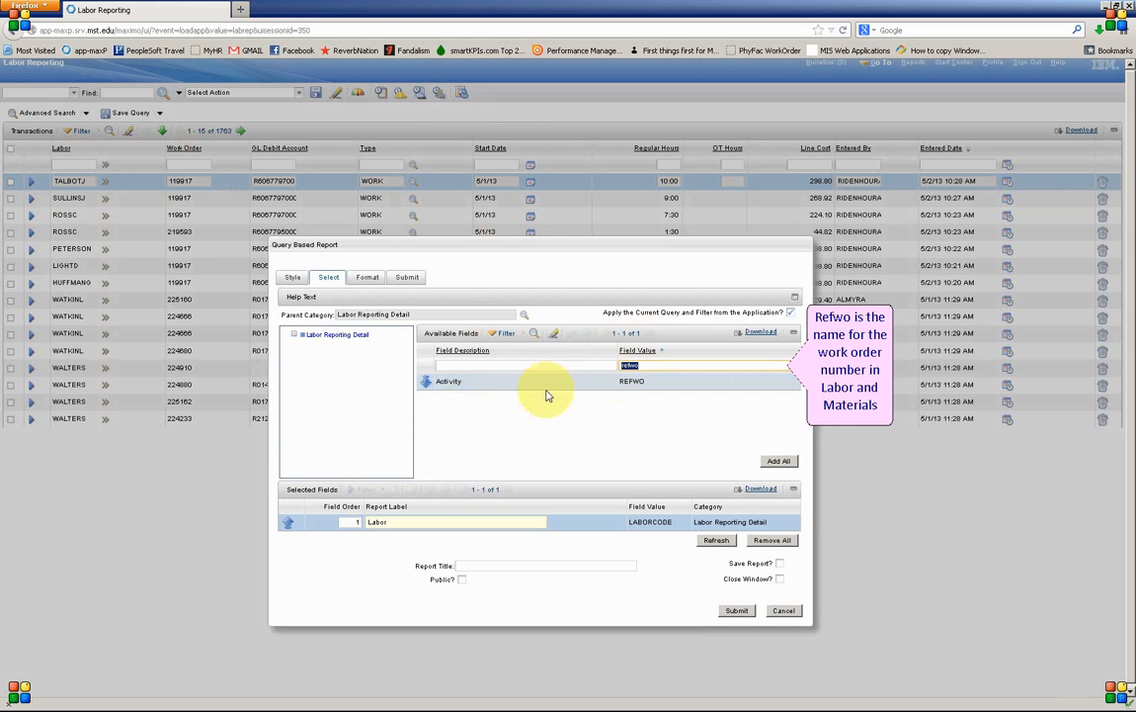
left_click(427, 386)
left_click(427, 385)
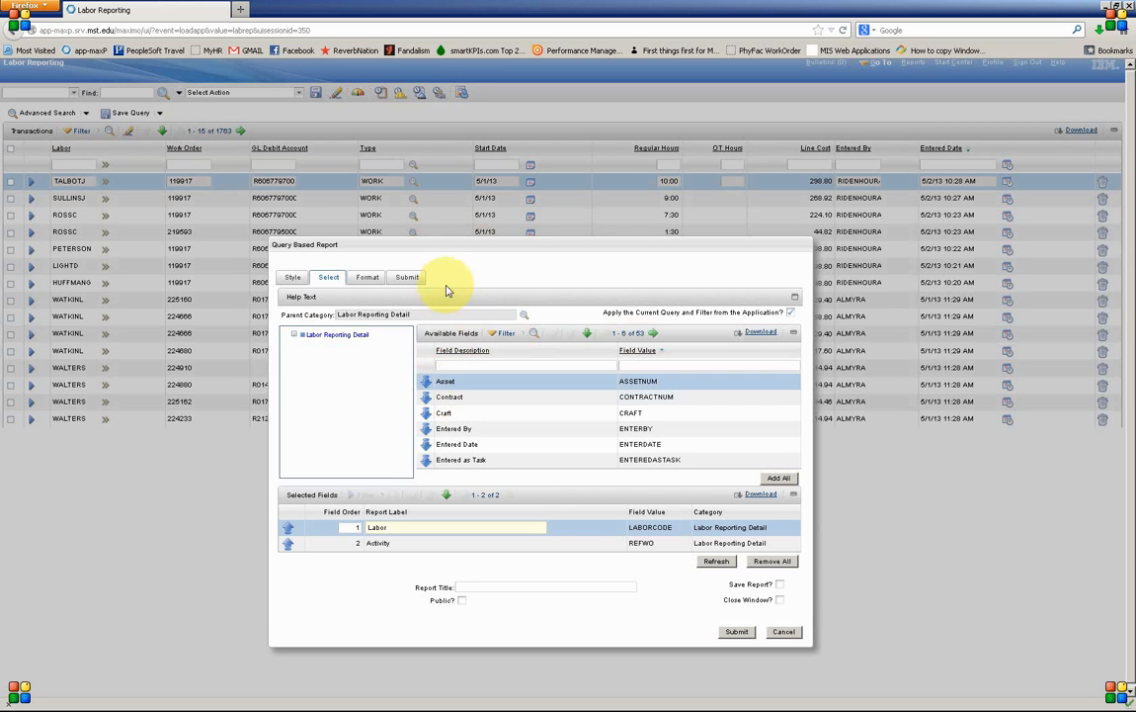
Filter the available field values by "gl" and add the GL Debit Account field to the report
left_click(629, 365)
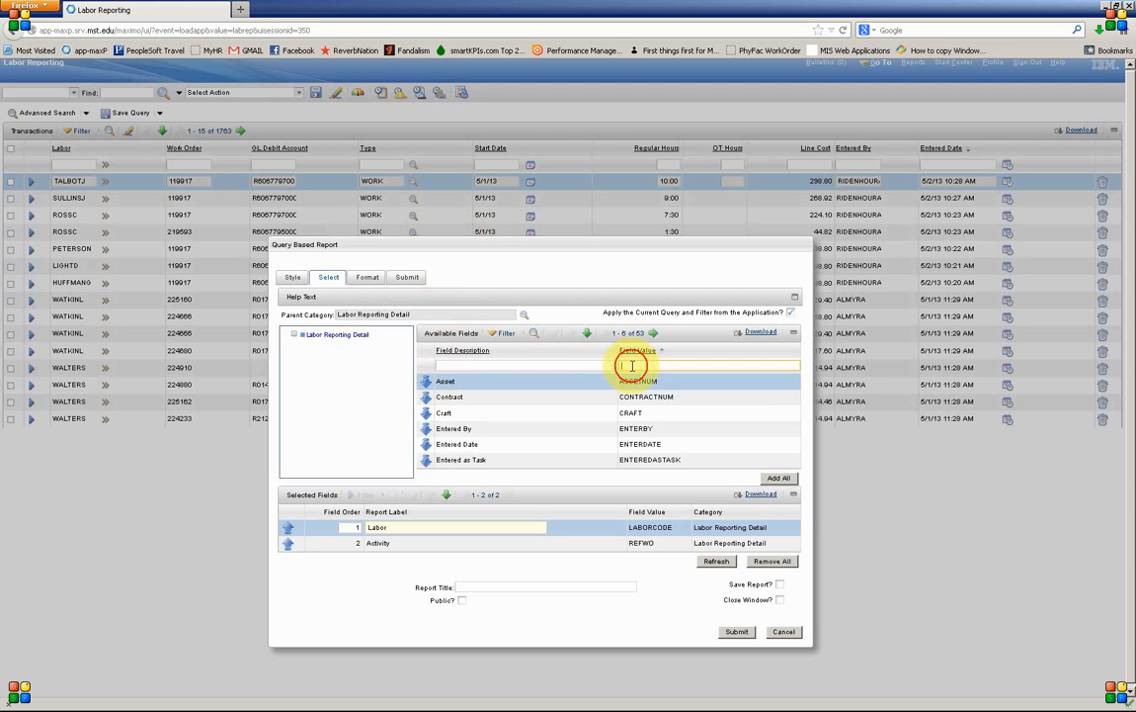
type("ot")
key("Return")
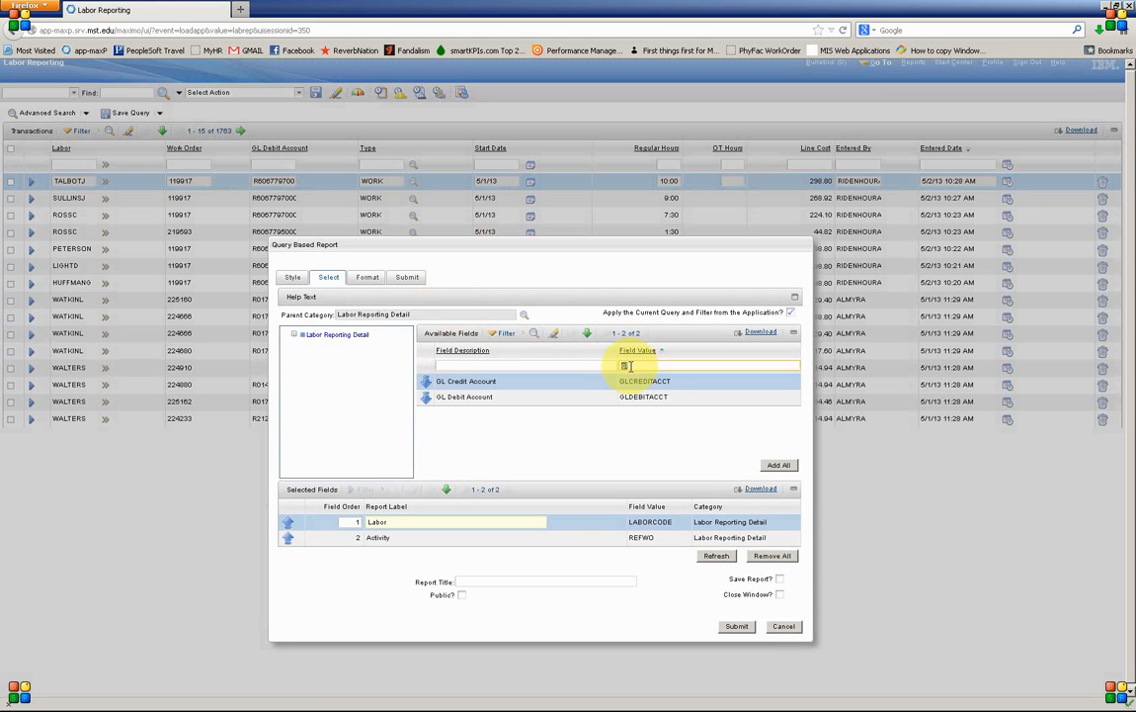
left_click(426, 397)
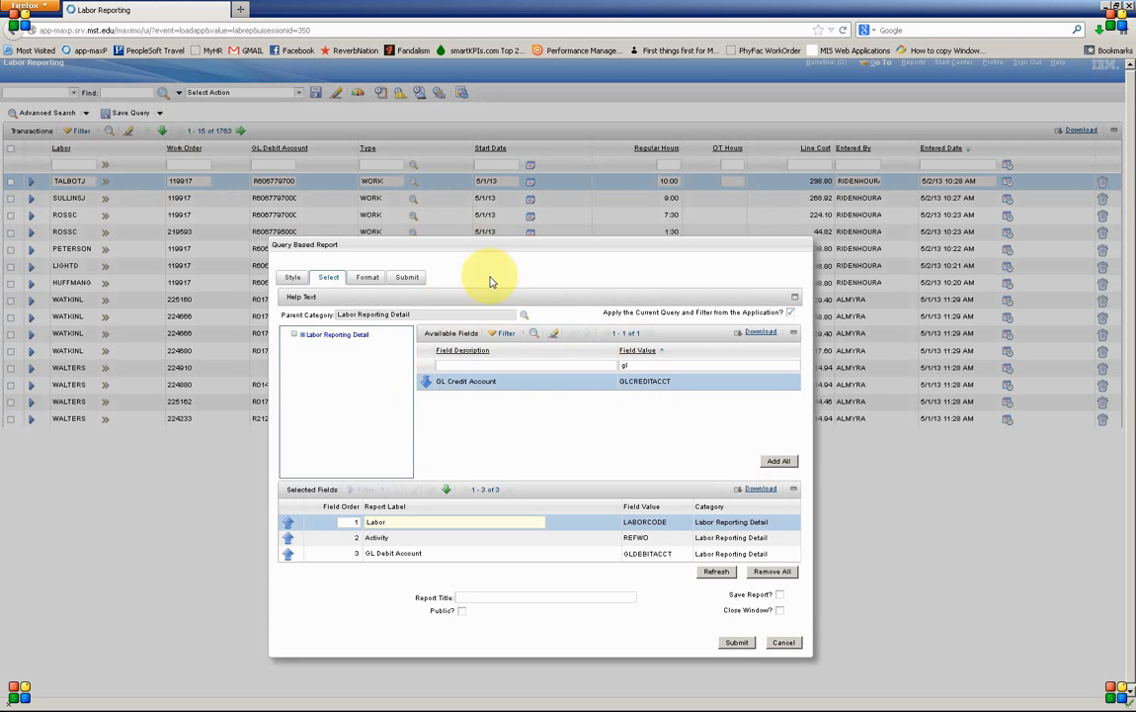
Filter the available field values by "regu" and add the Regular Hours field to the report
left_click(641, 362)
key("BackSpace")
key("BackSpace")
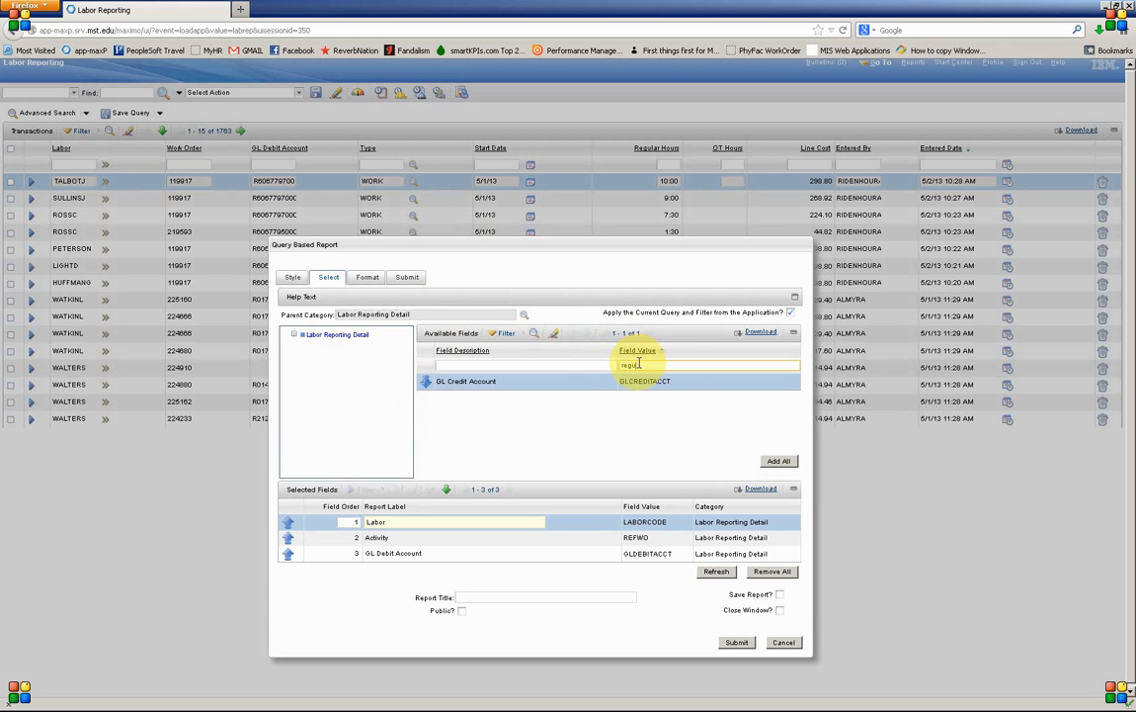
key("Return")
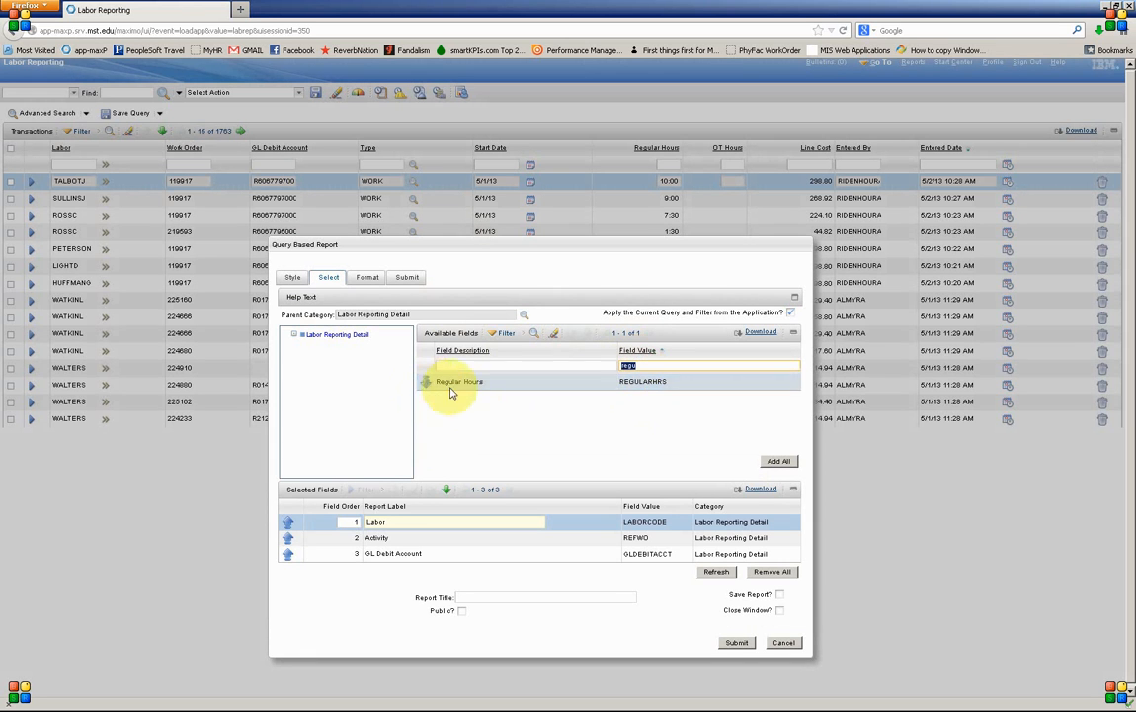
left_click(425, 385)
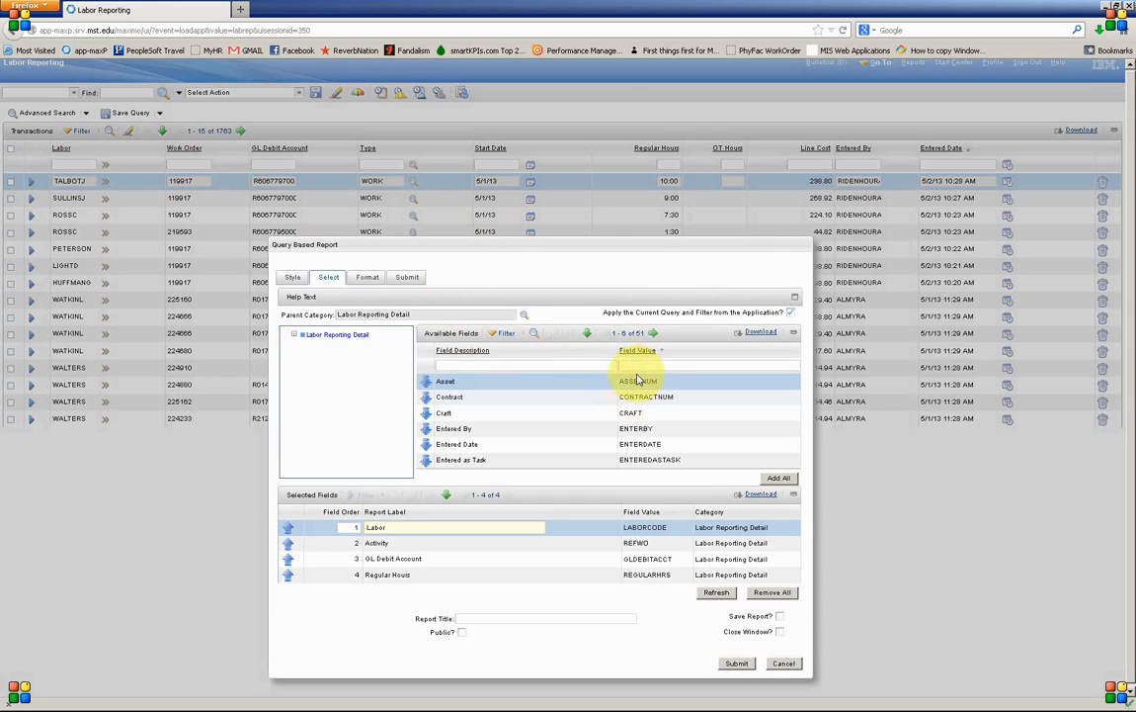
Filter the available field values by "prem" and add the Premium Pay Hours field to the report
left_click(633, 365)
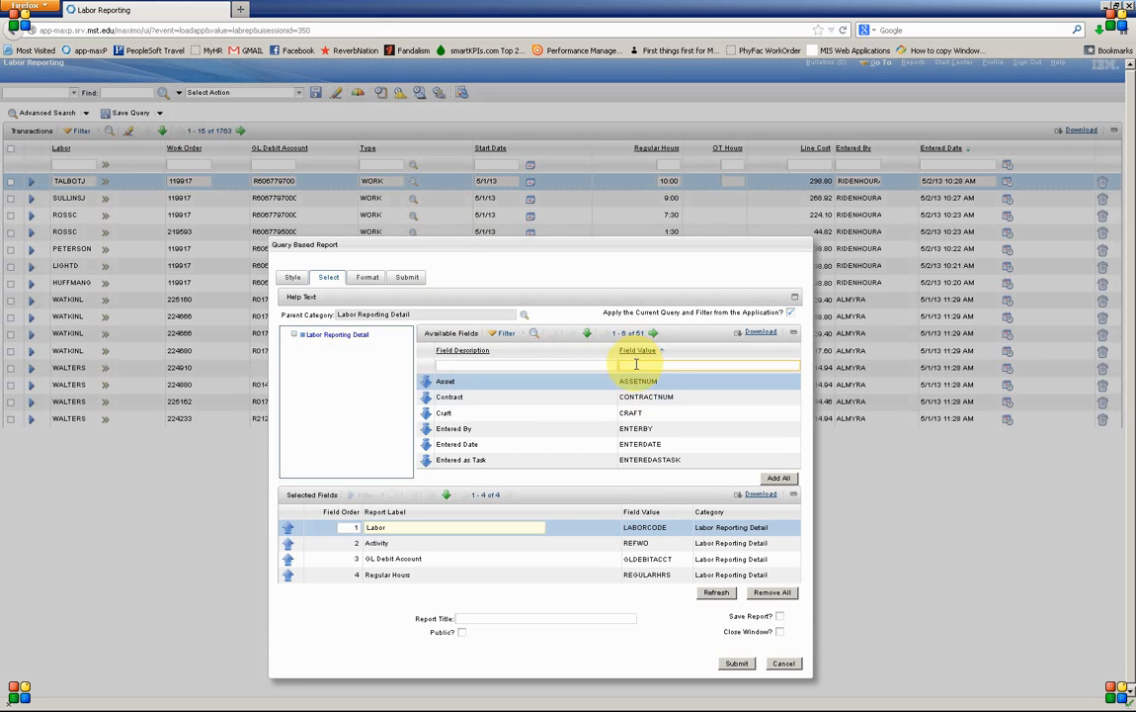
type("prem")
key("Return")
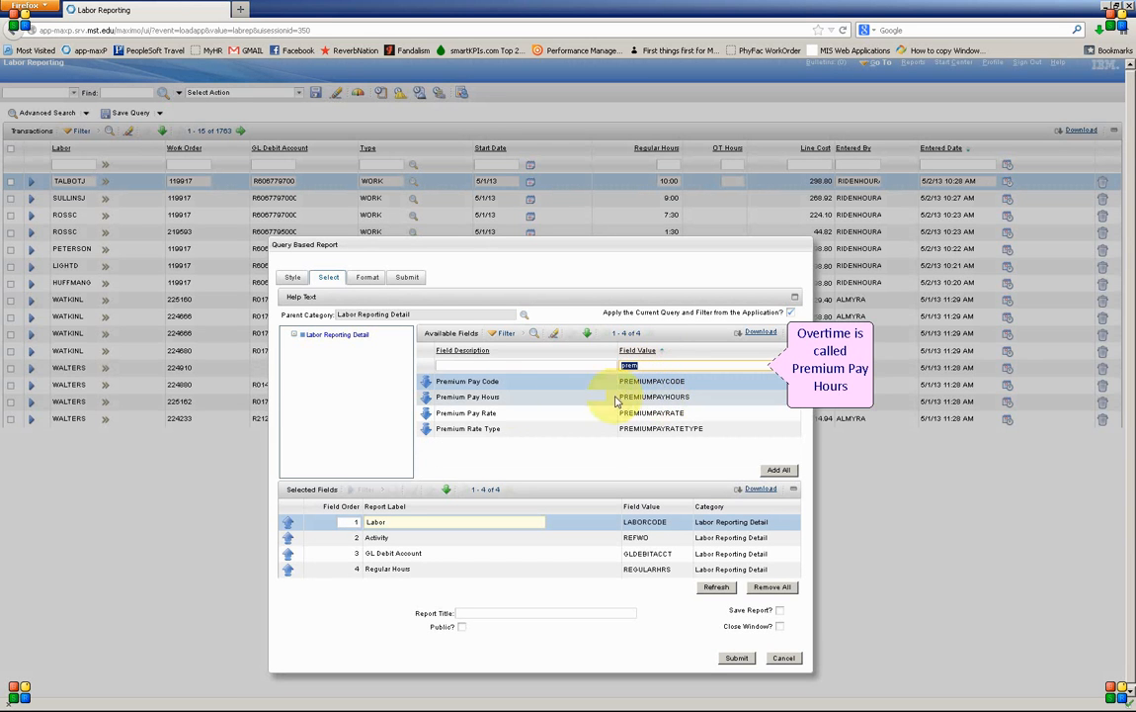
left_click(427, 397)
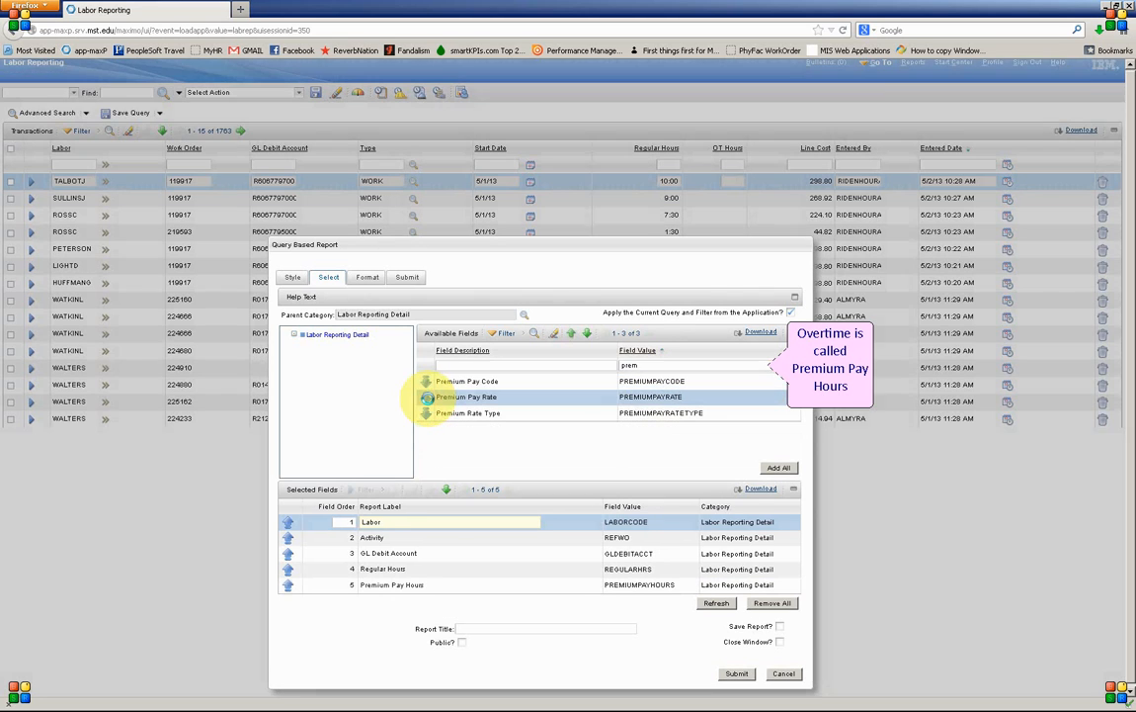
Filter the available field values by "line" and add the Line Cost field to the report
double_click(646, 364)
left_click(646, 366)
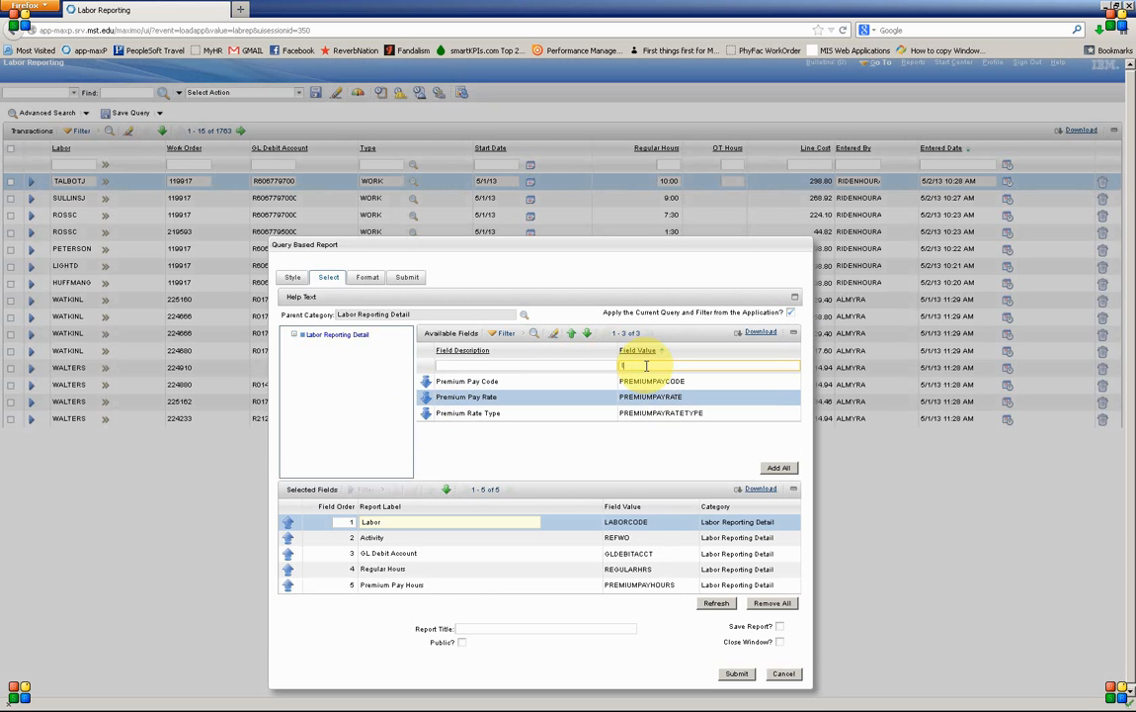
type("line")
key("Return")
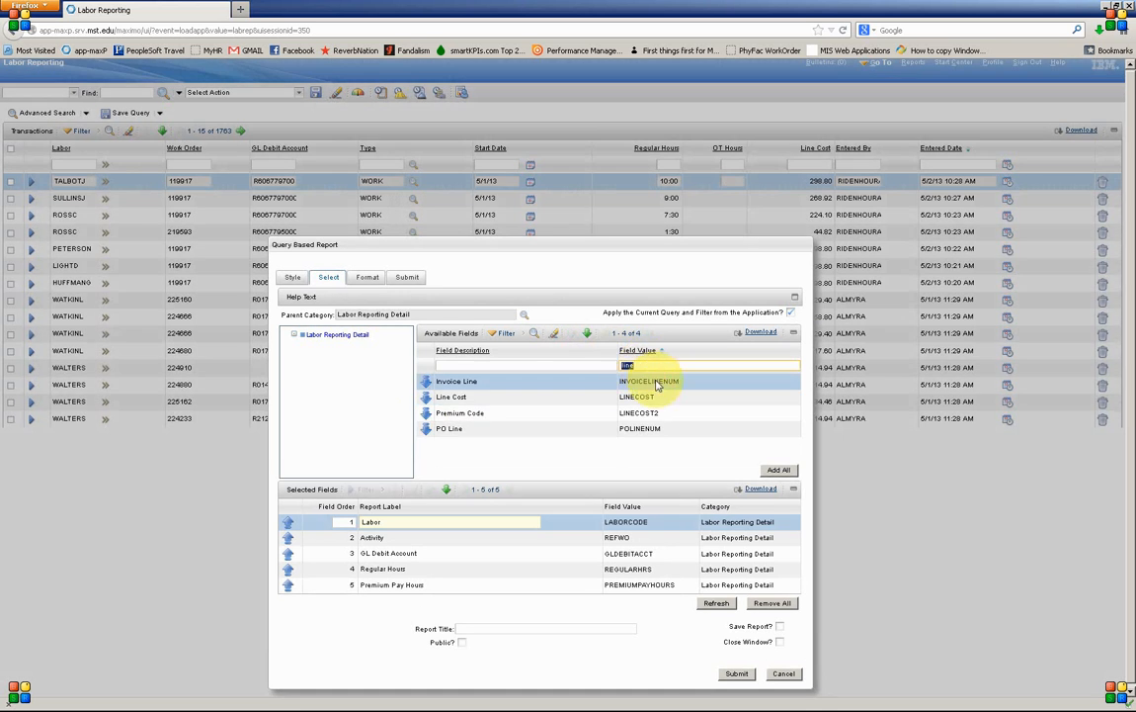
left_click(424, 396)
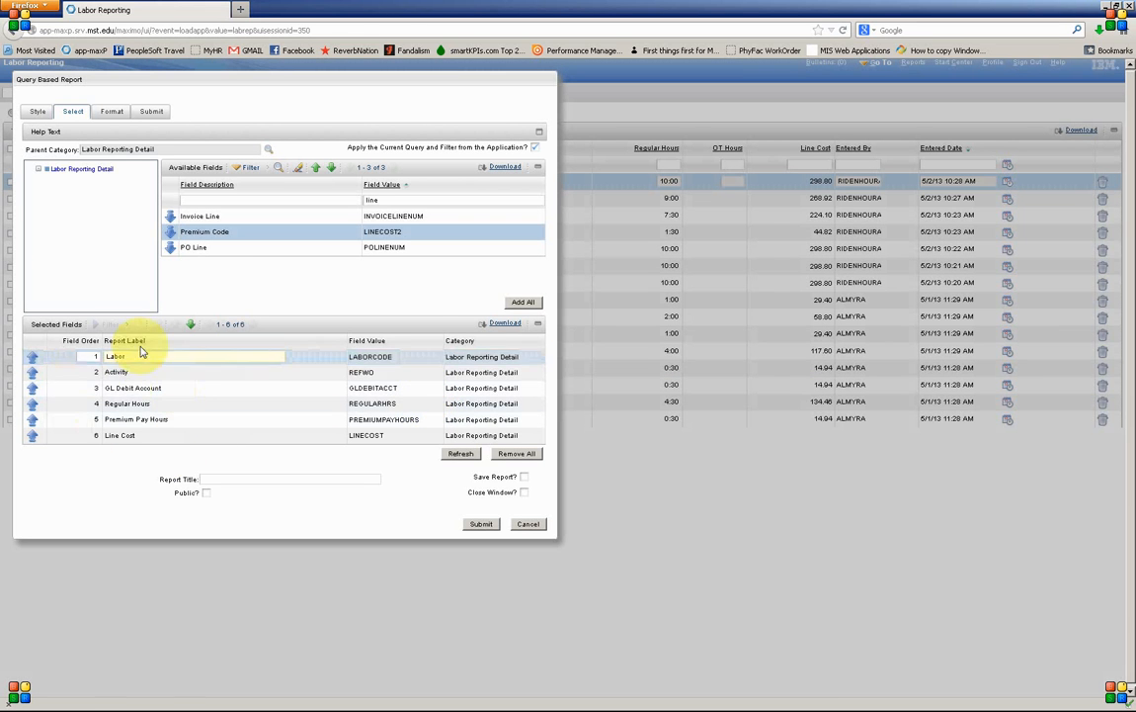
In the report's format settings, set the first filter to Labor and allow more than a single value for it
left_click_drag(263, 86, 409, 115)
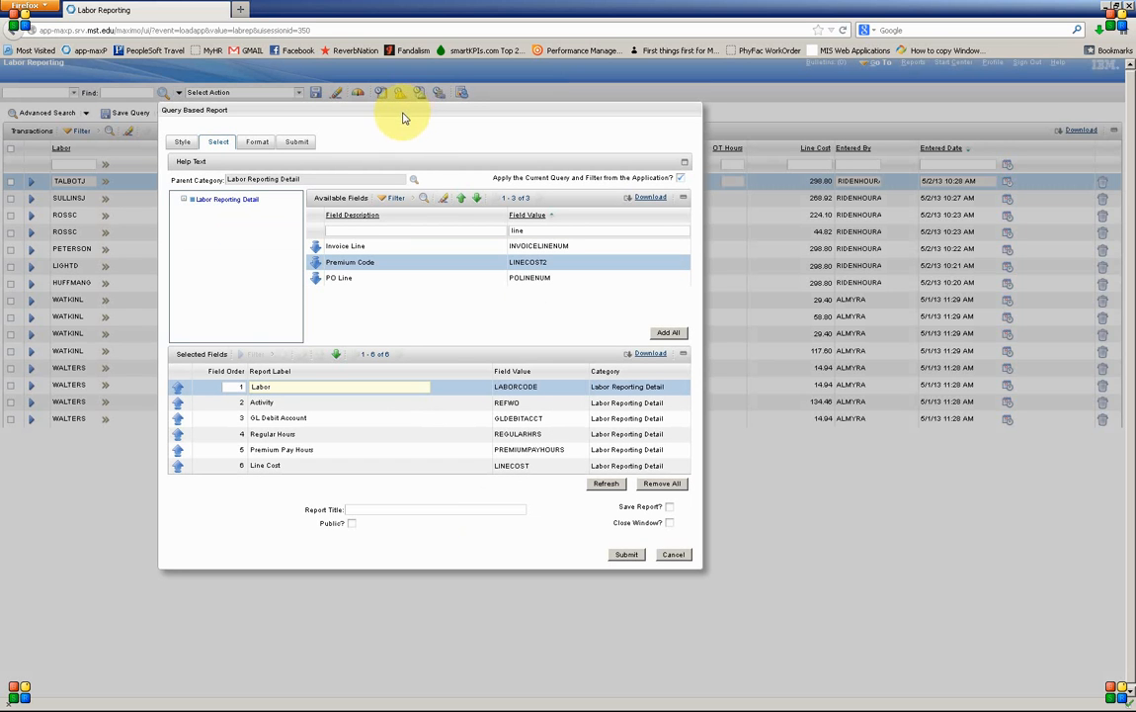
left_click(257, 144)
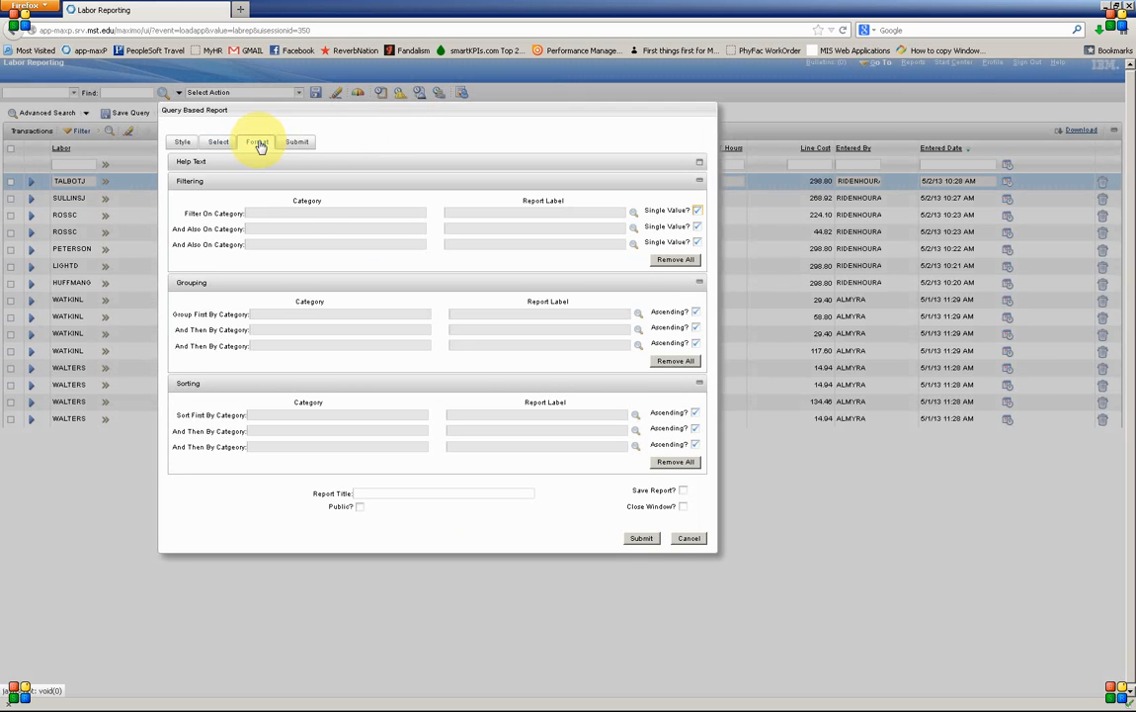
left_click(297, 211)
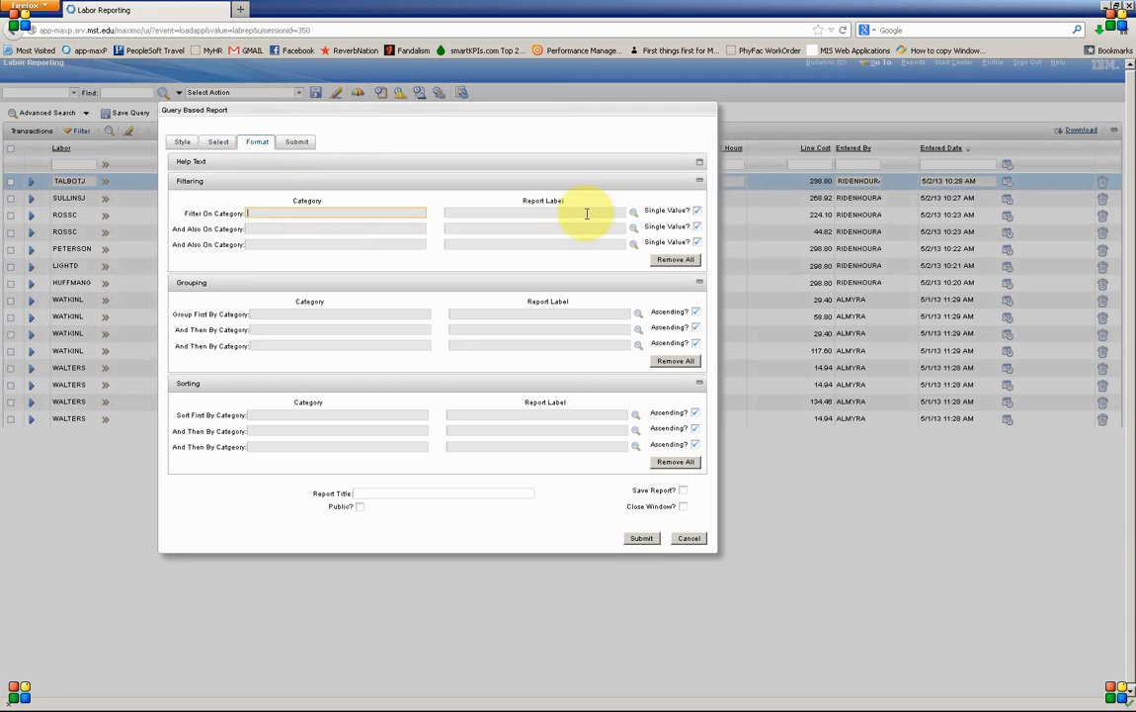
left_click(633, 212)
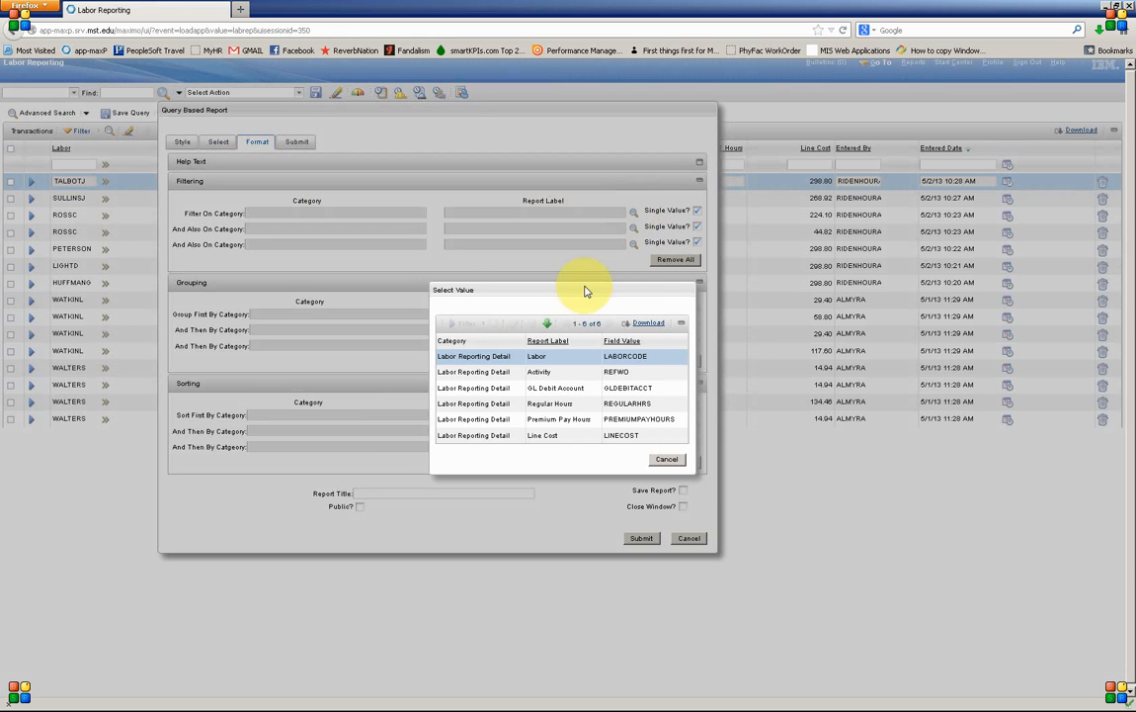
left_click(488, 360)
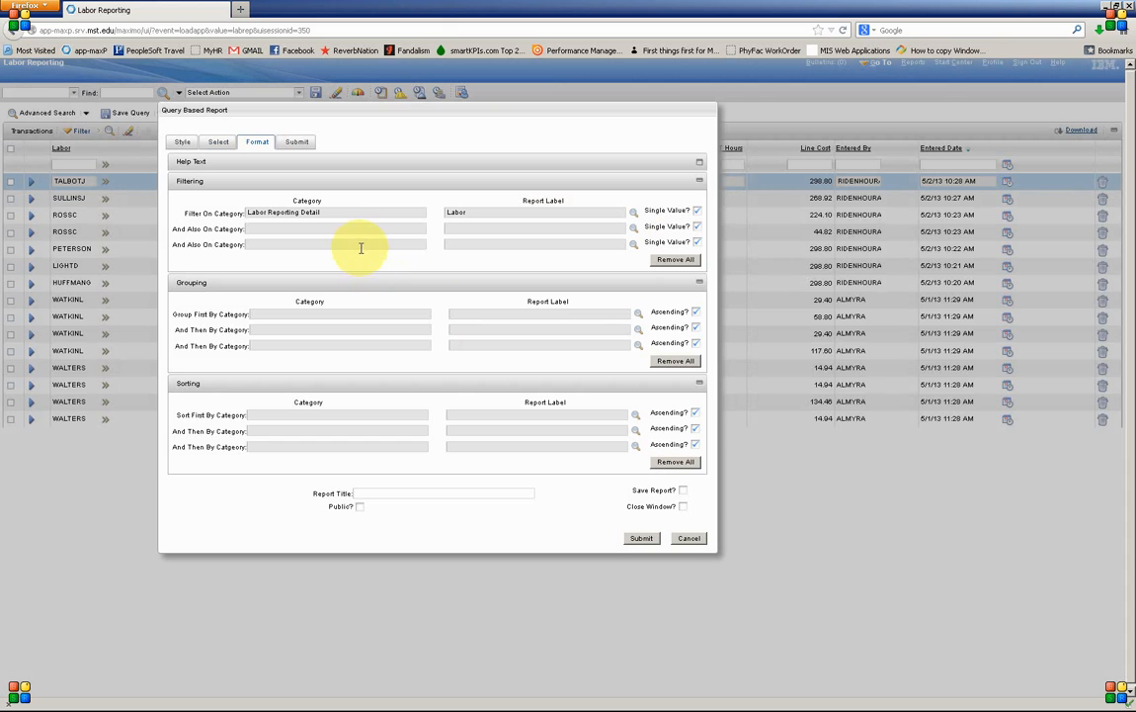
left_click(697, 212)
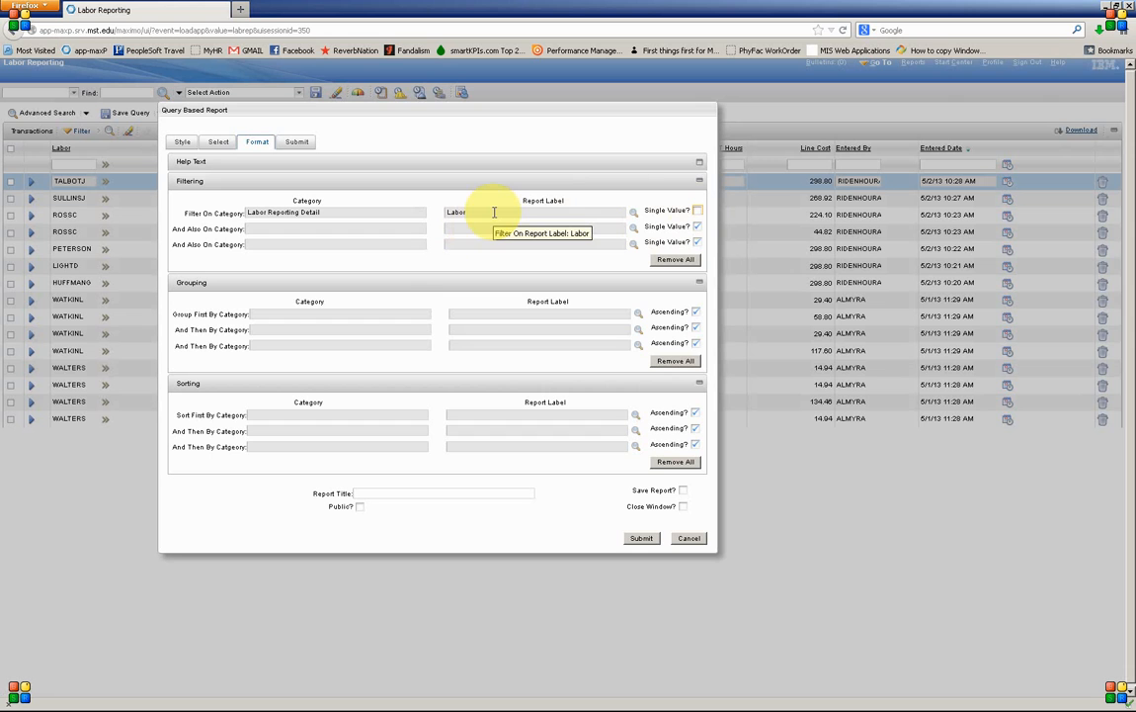
Group the report first by the Labor field of Labor Reporting Detail
left_click(264, 315)
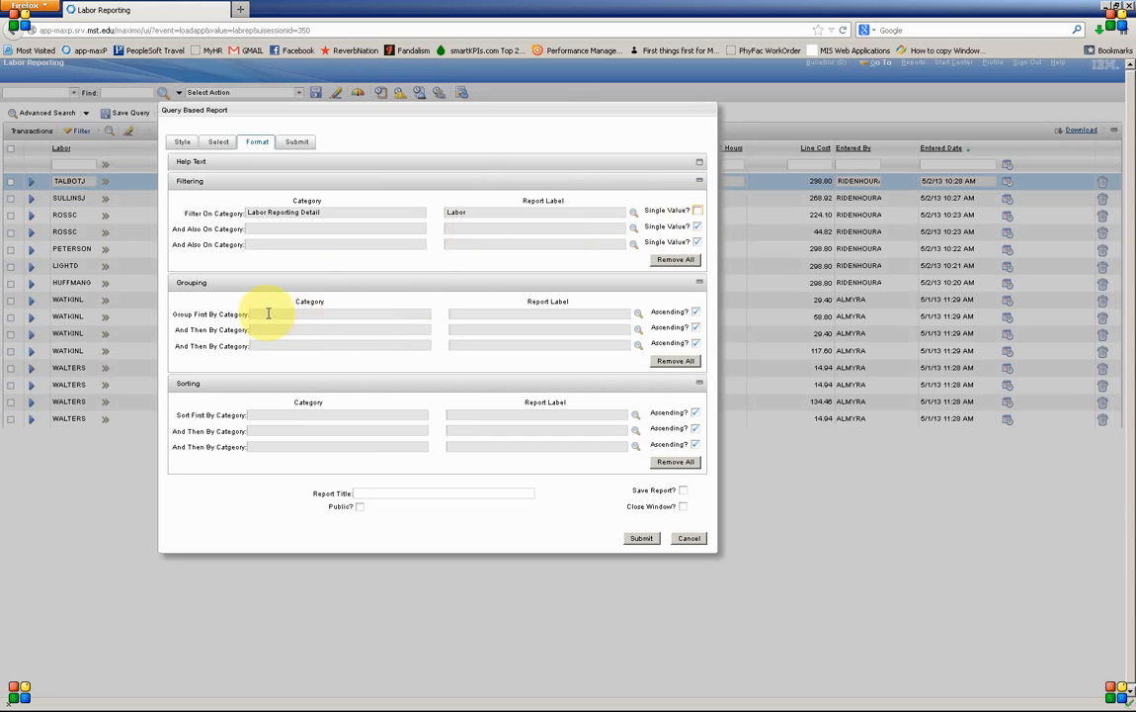
left_click(637, 315)
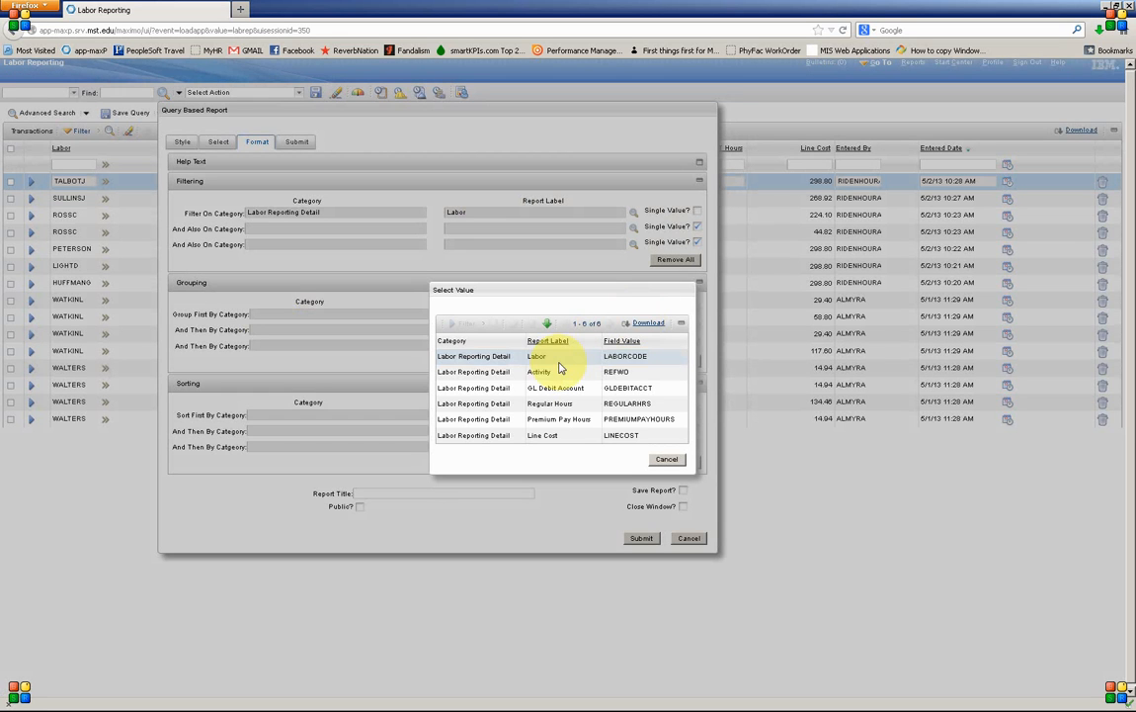
left_click(479, 360)
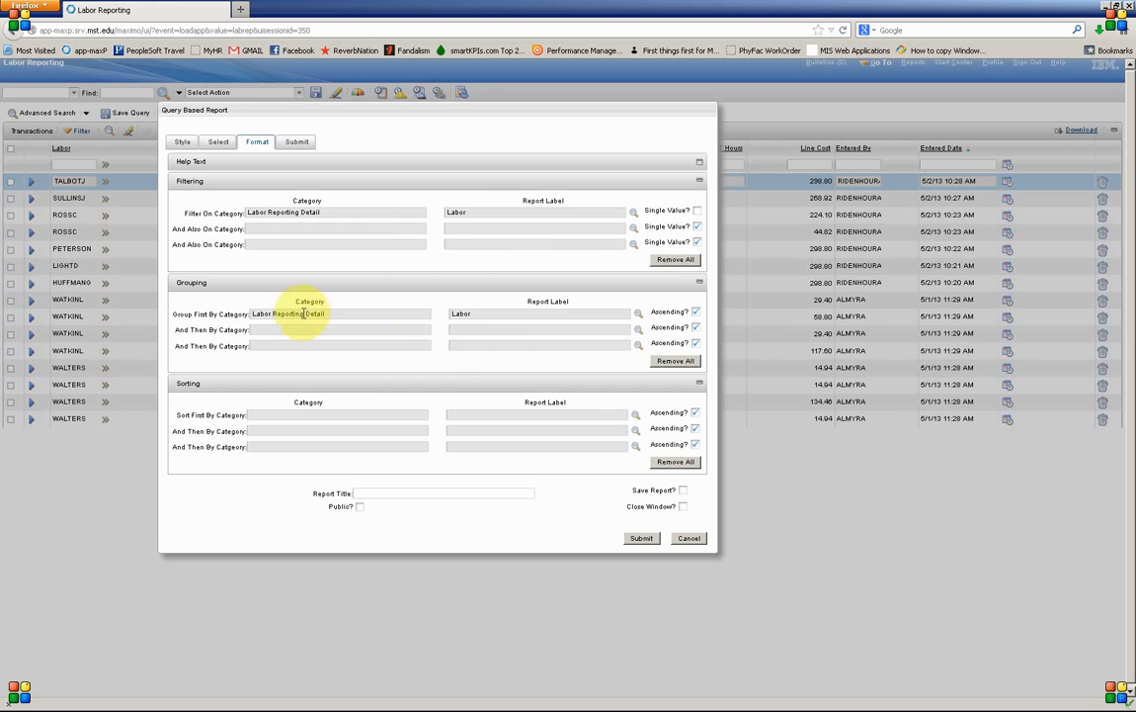
Sort the report first by the GL Debit Account field
left_click(313, 417)
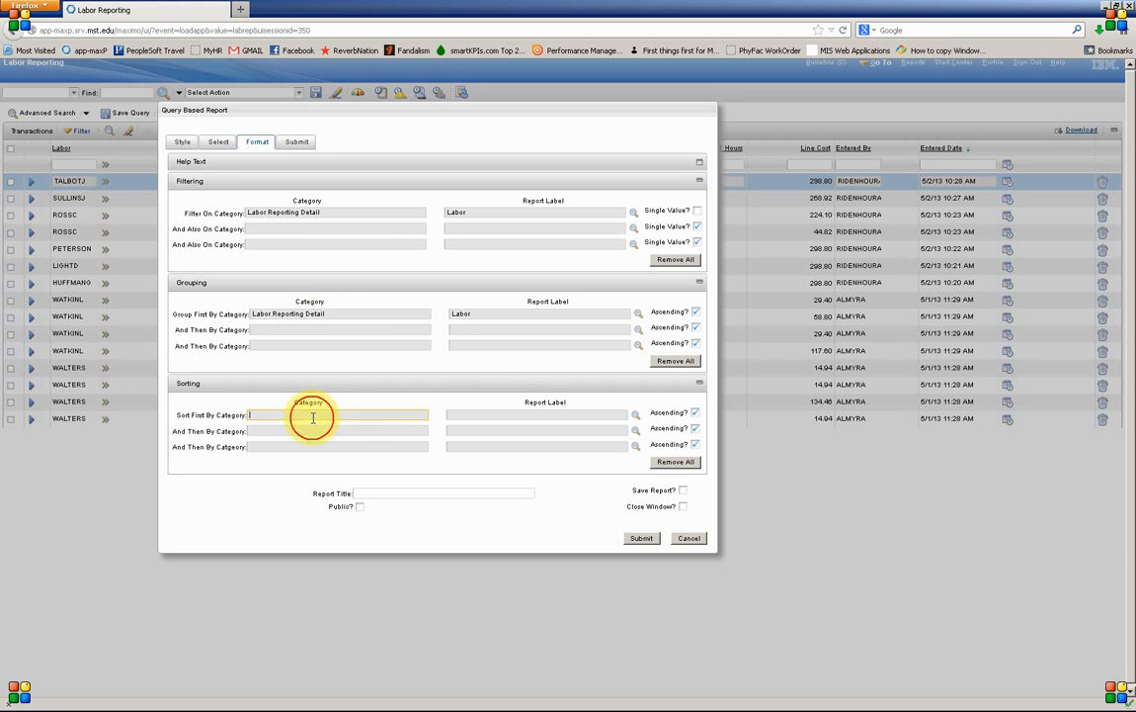
left_click(635, 417)
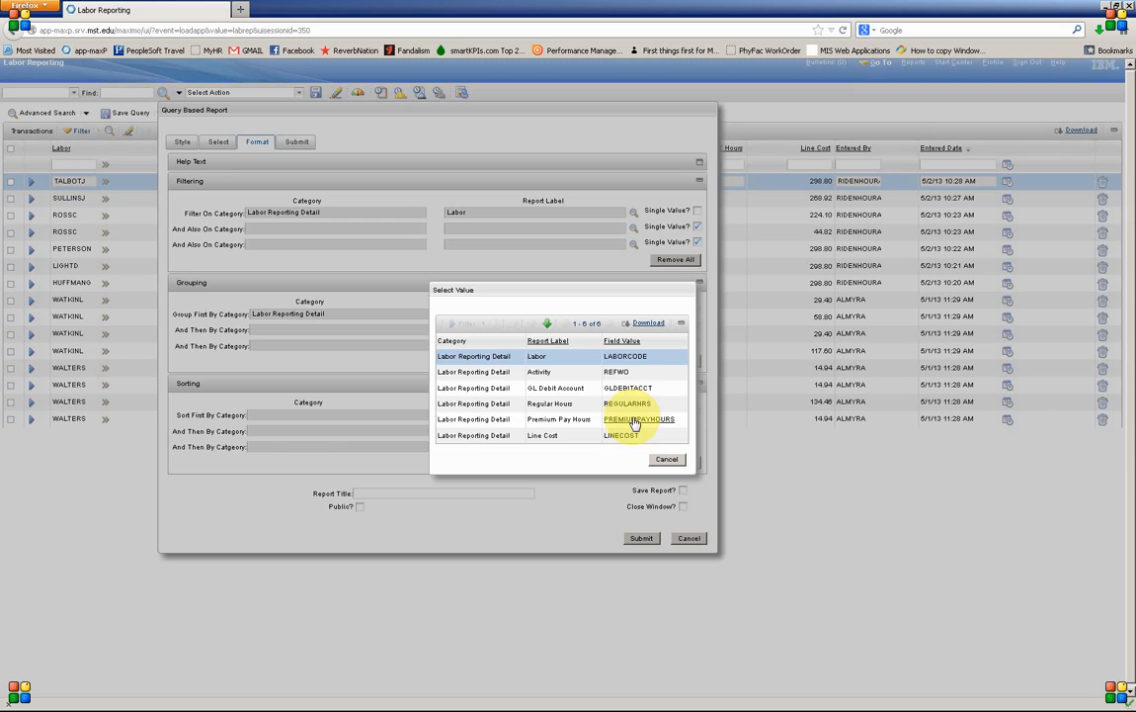
left_click(476, 388)
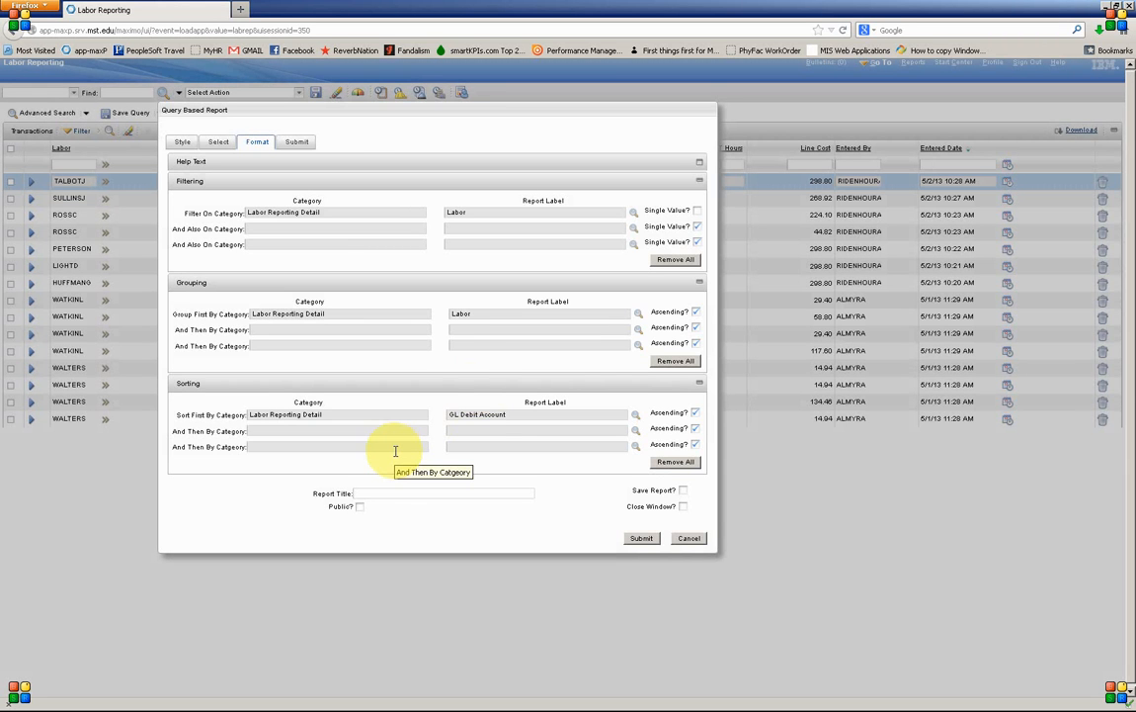
Title the report "RPK-Summary Labor for April 2013", set it to be saved, and return to its field selection
left_click(367, 492)
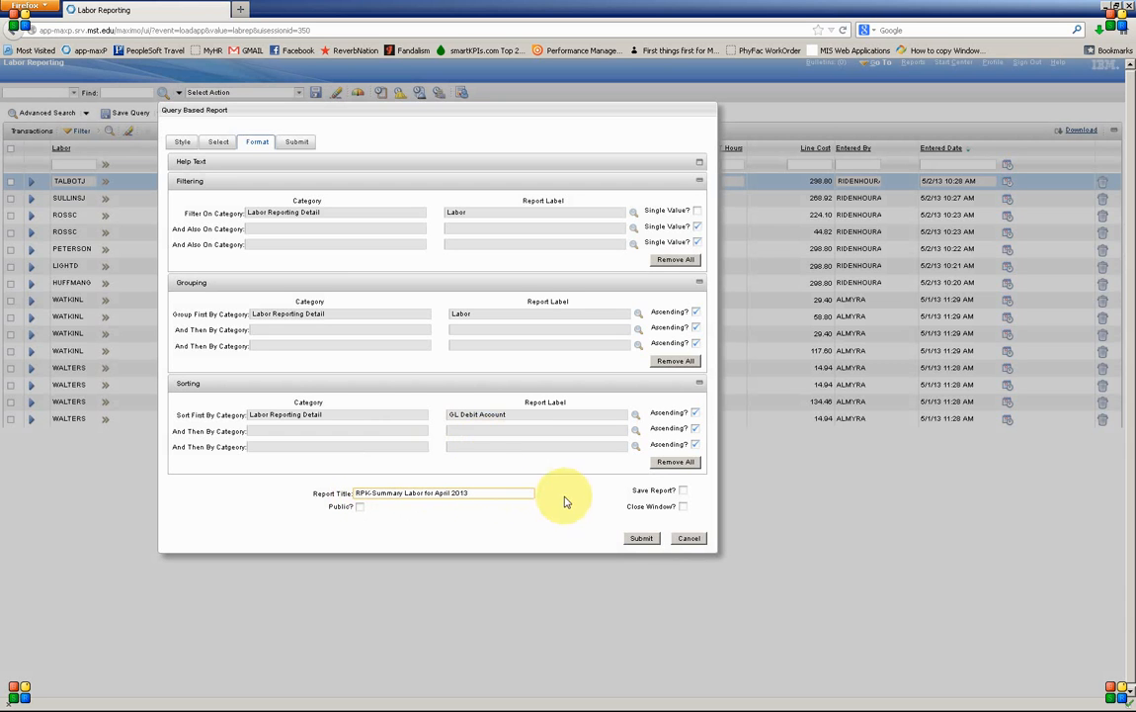
left_click(682, 491)
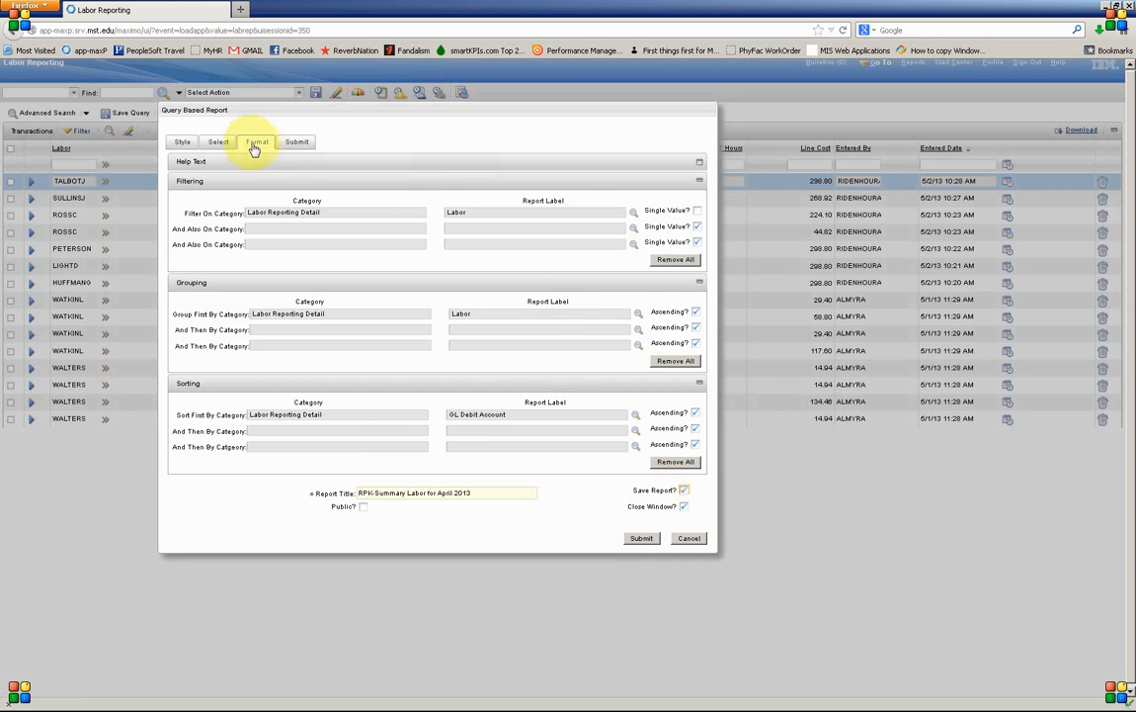
left_click(219, 143)
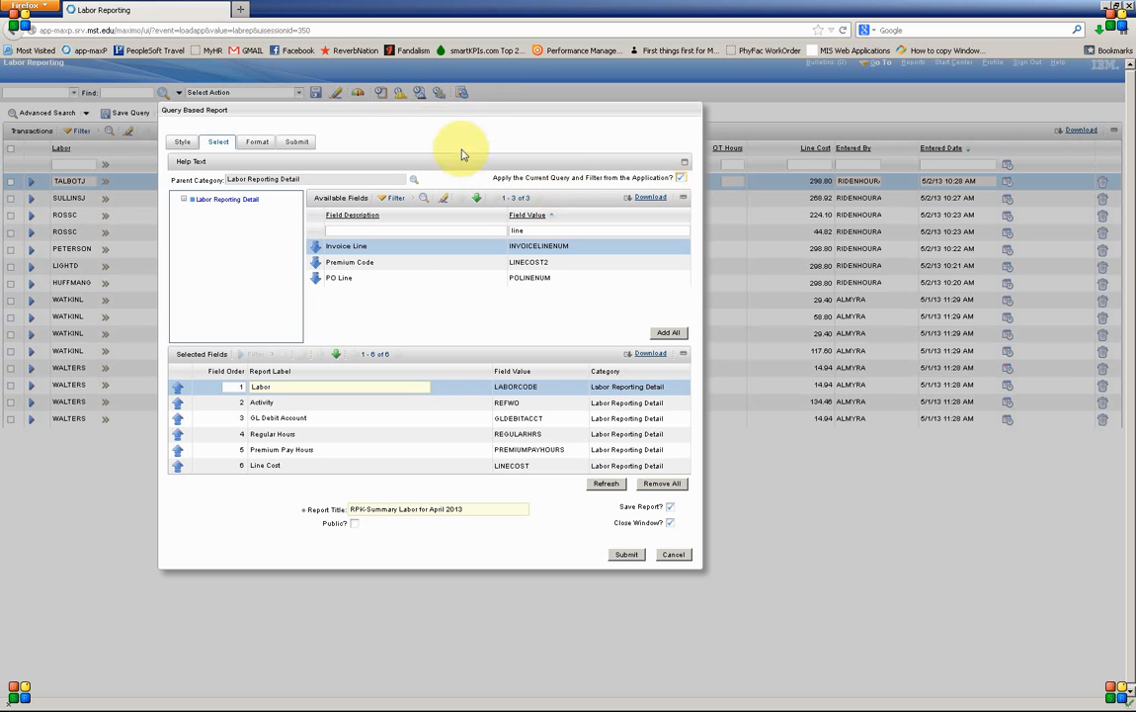
Enter two exact-match employee labor codes, separated by a comma, as the Labor filter value and submit the report
left_click(299, 145)
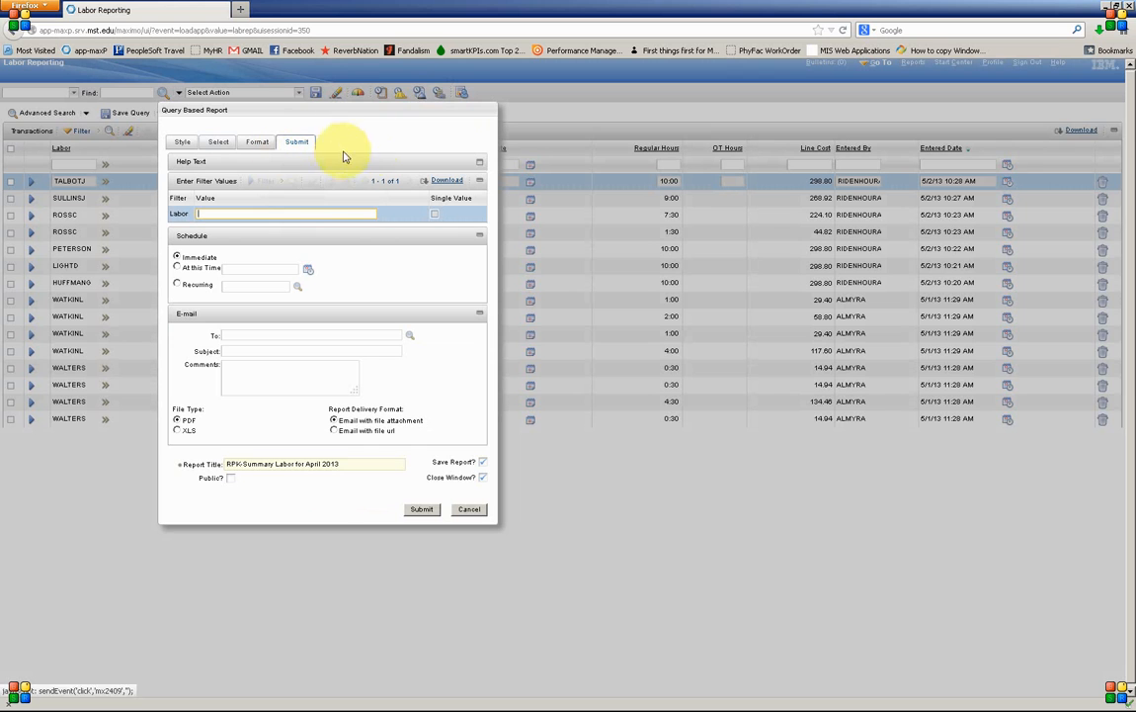
left_click(267, 214)
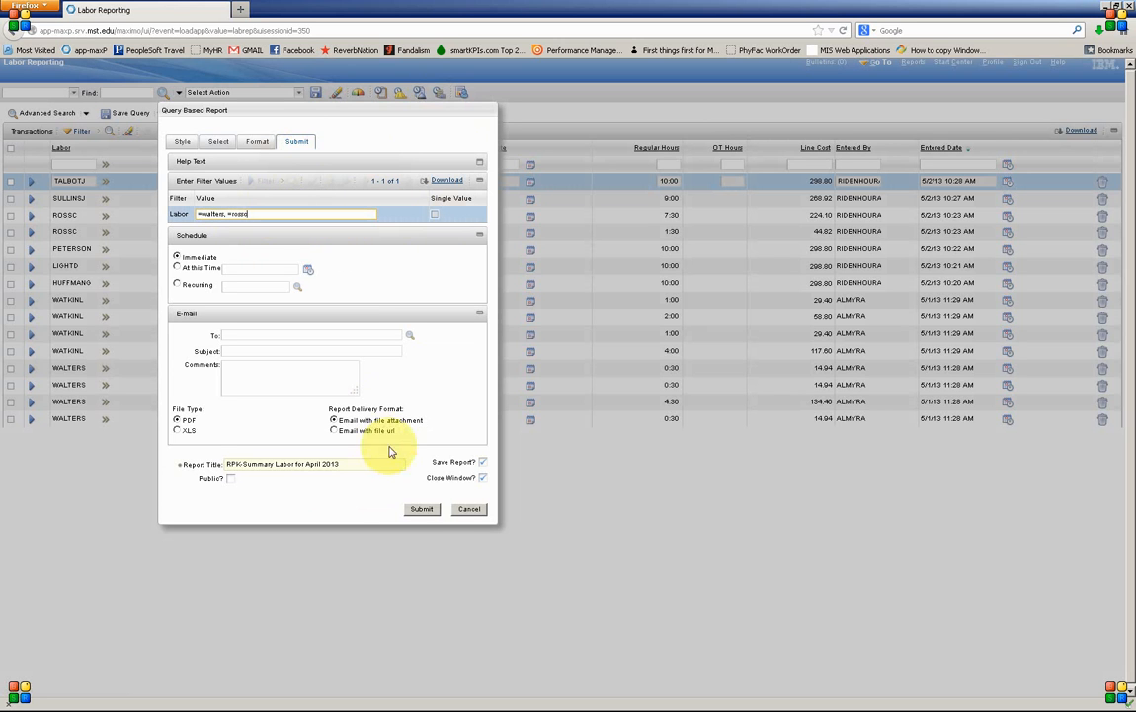
left_click(426, 513)
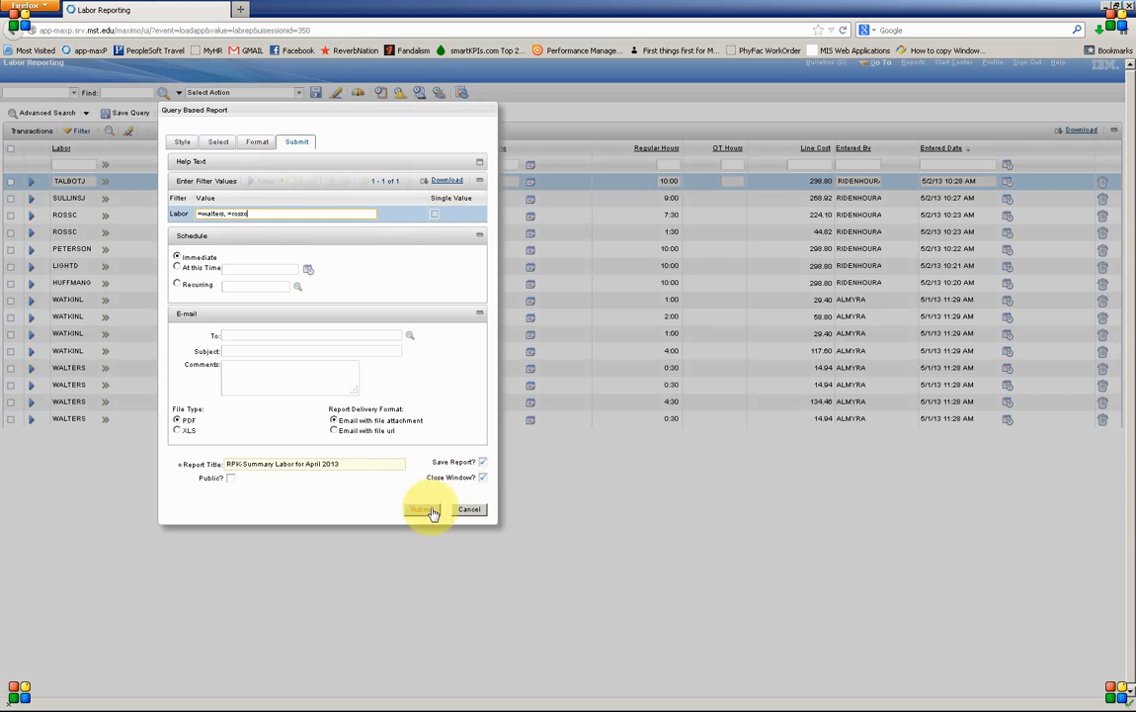
left_click(425, 509)
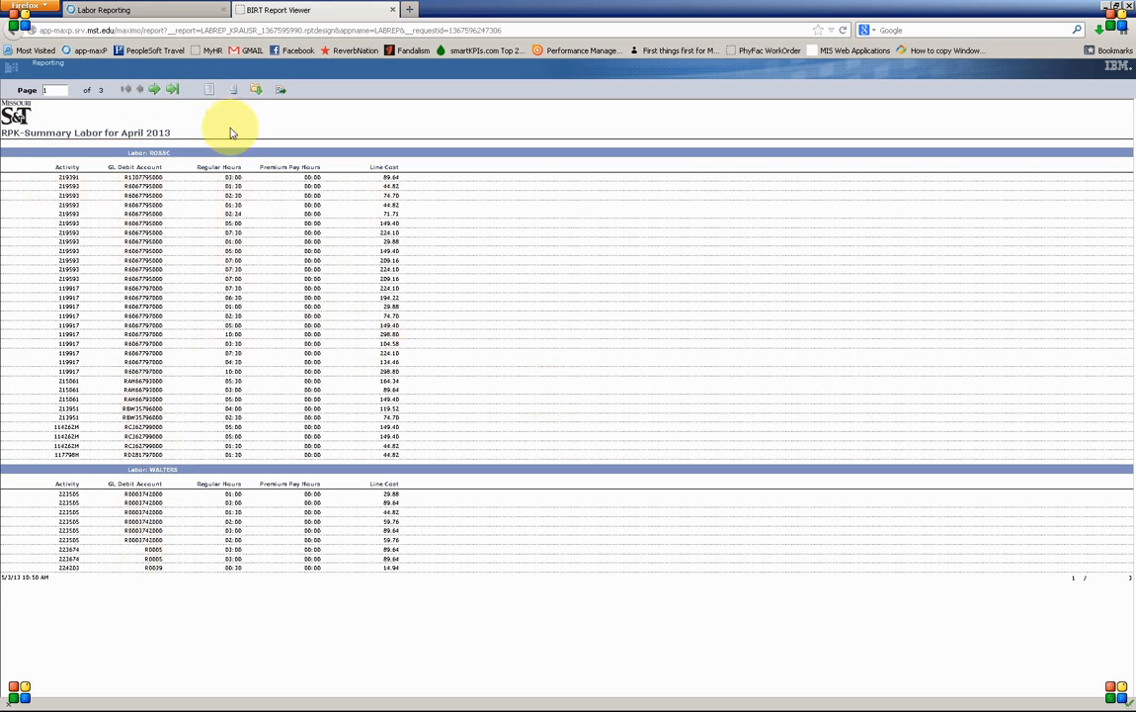
Page through the generated labor report to review the entries for each labor group
left_click(154, 90)
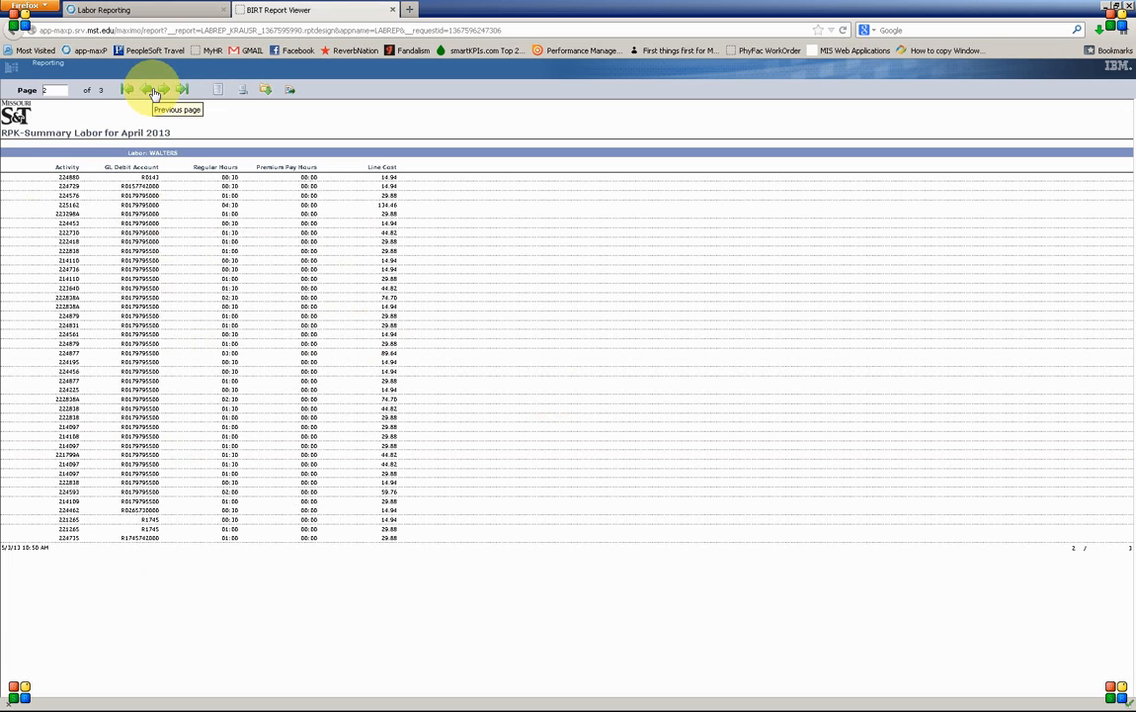
left_click(151, 89)
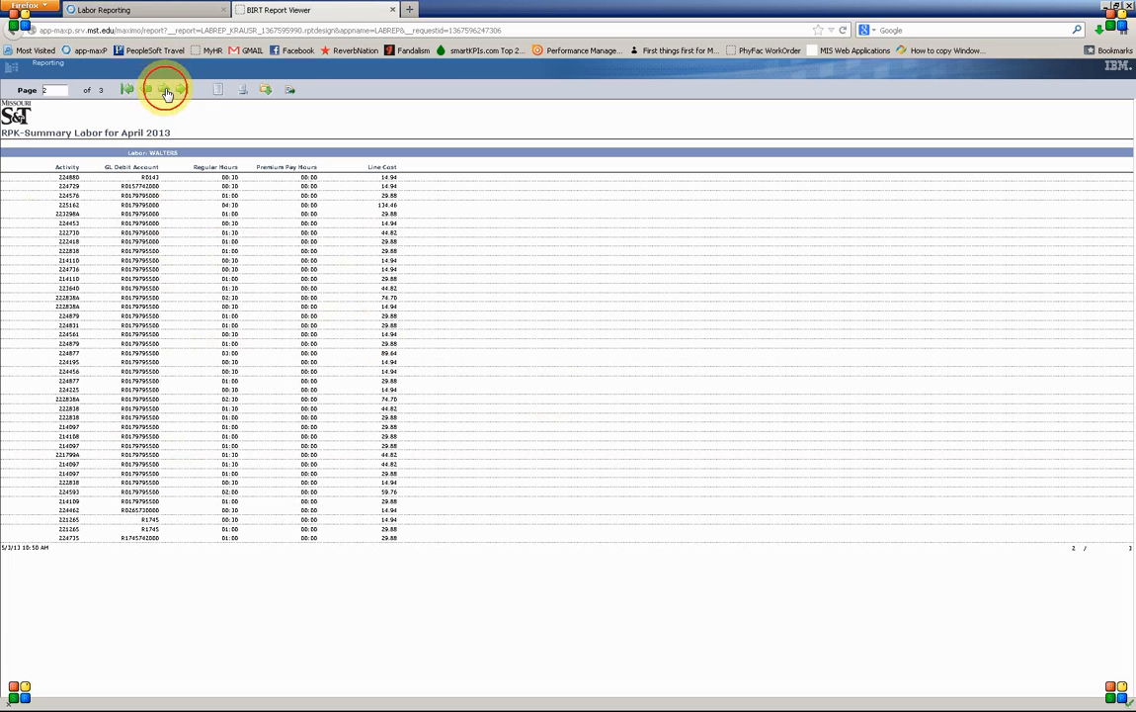